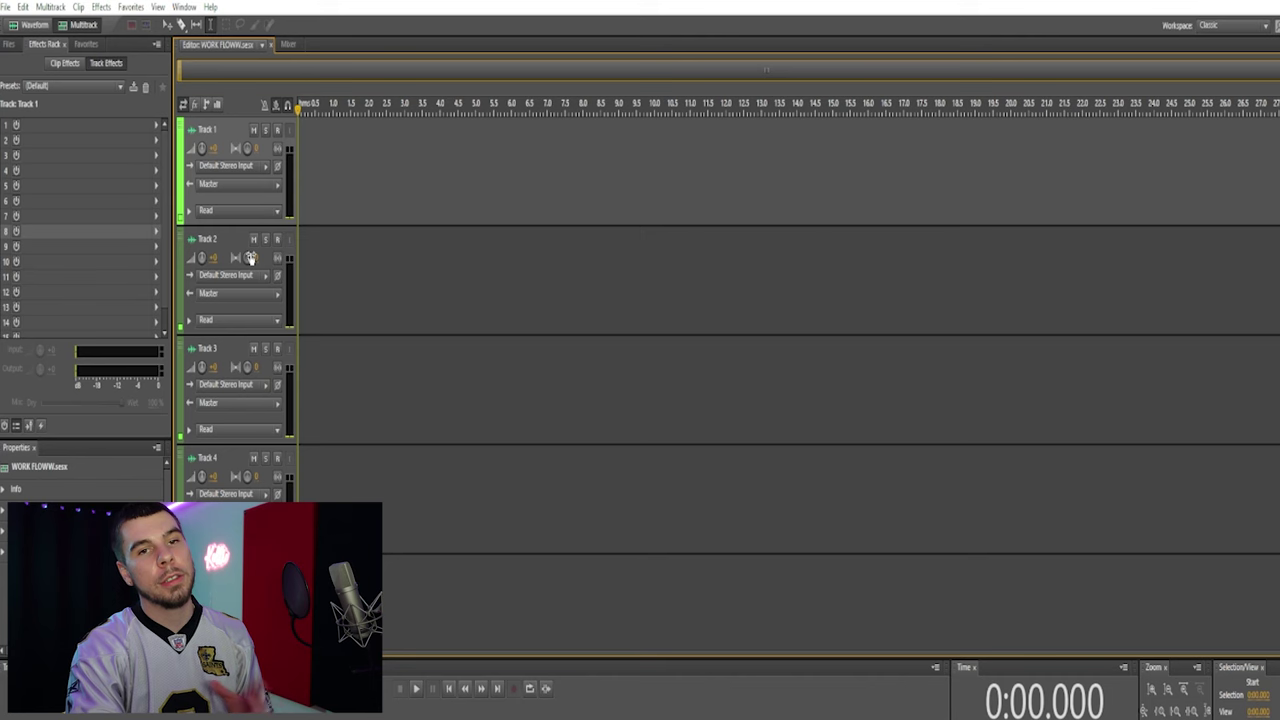
# Step: Reset the workspace to the Classic layout and confirm the reset
pyautogui.click(184, 7)
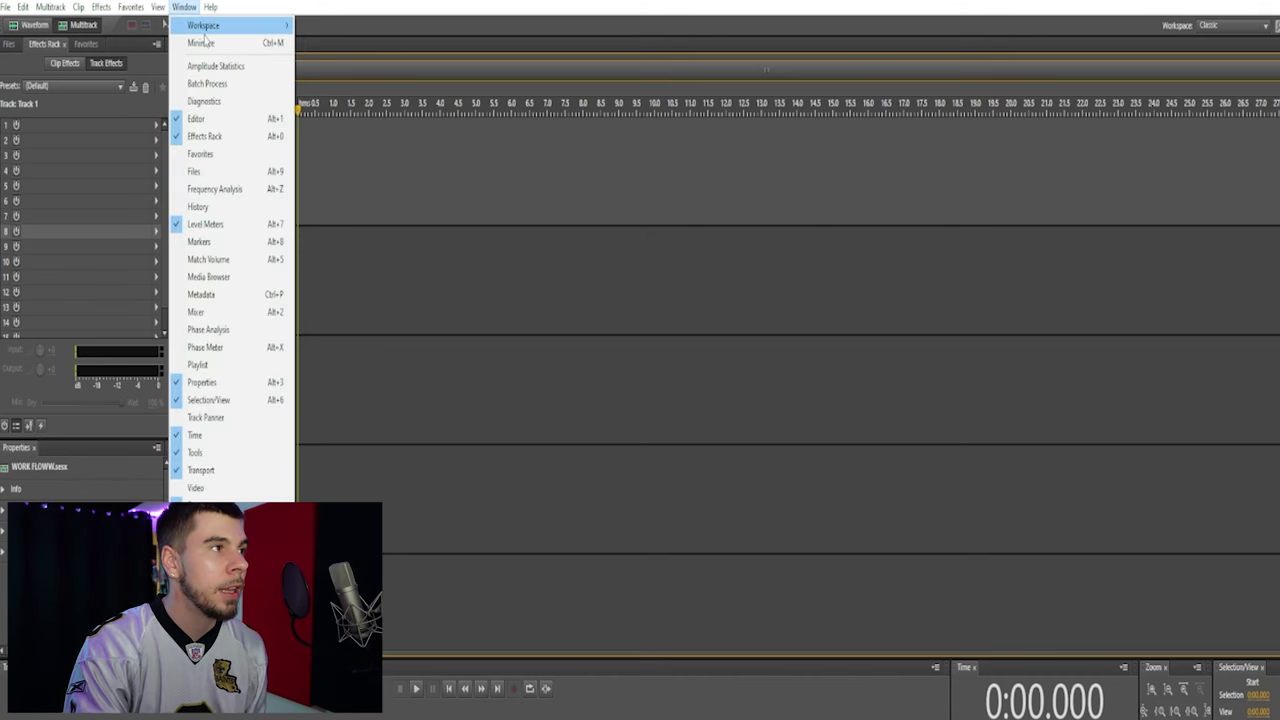
pyautogui.moveTo(204, 30)
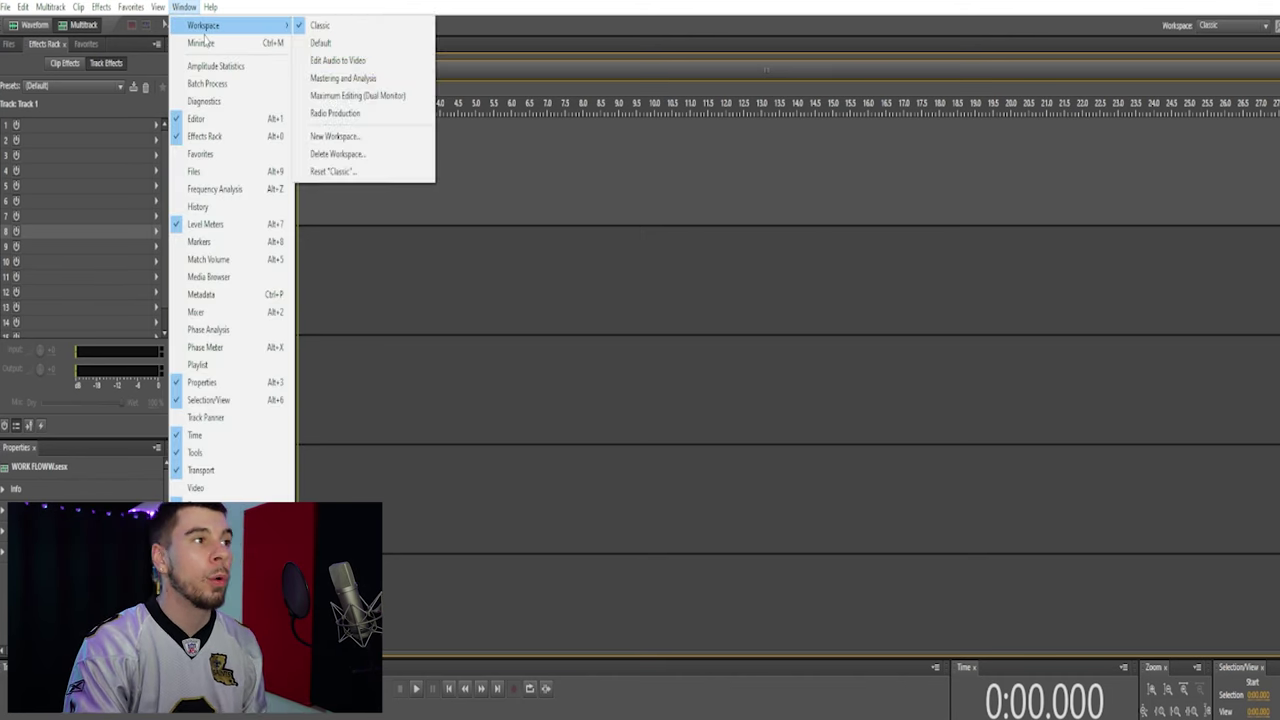
pyautogui.click(370, 176)
pyautogui.click(724, 431)
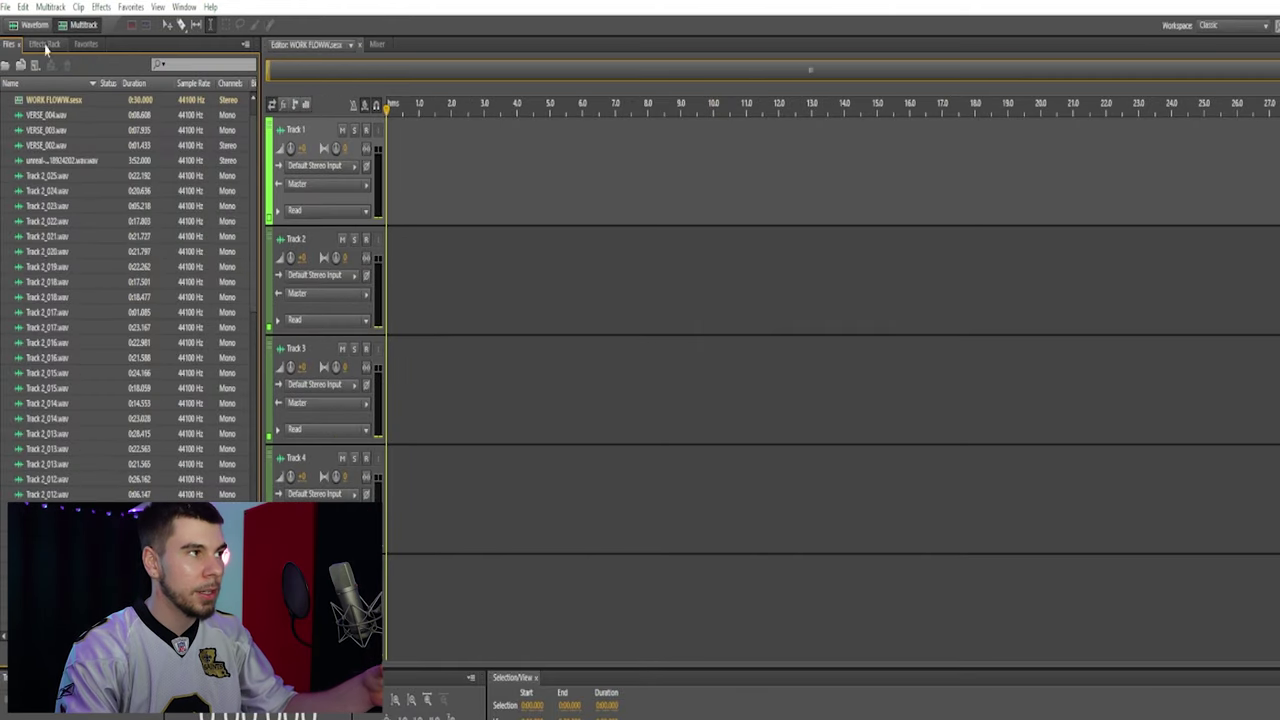
# Step: Show the Effects Rack beside a wider multitrack timeline with Track 2 selected
pyautogui.click(44, 45)
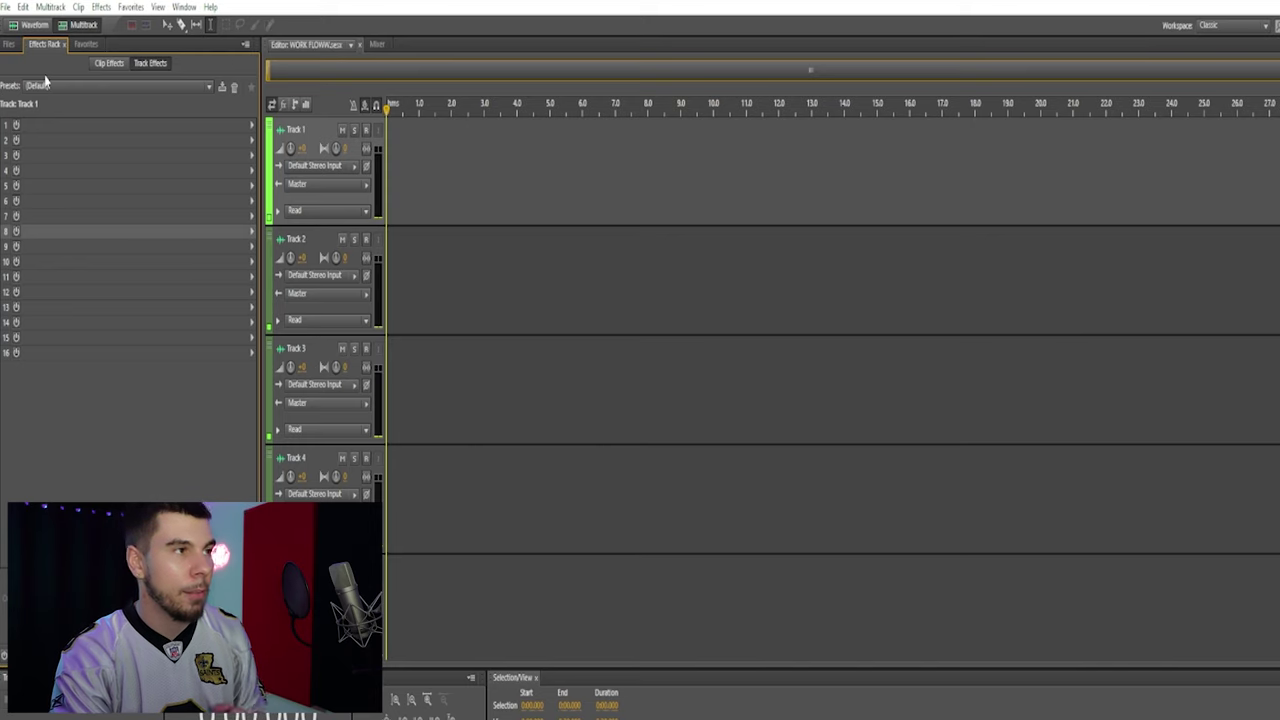
pyautogui.moveTo(259, 190); pyautogui.dragTo(203, 190)
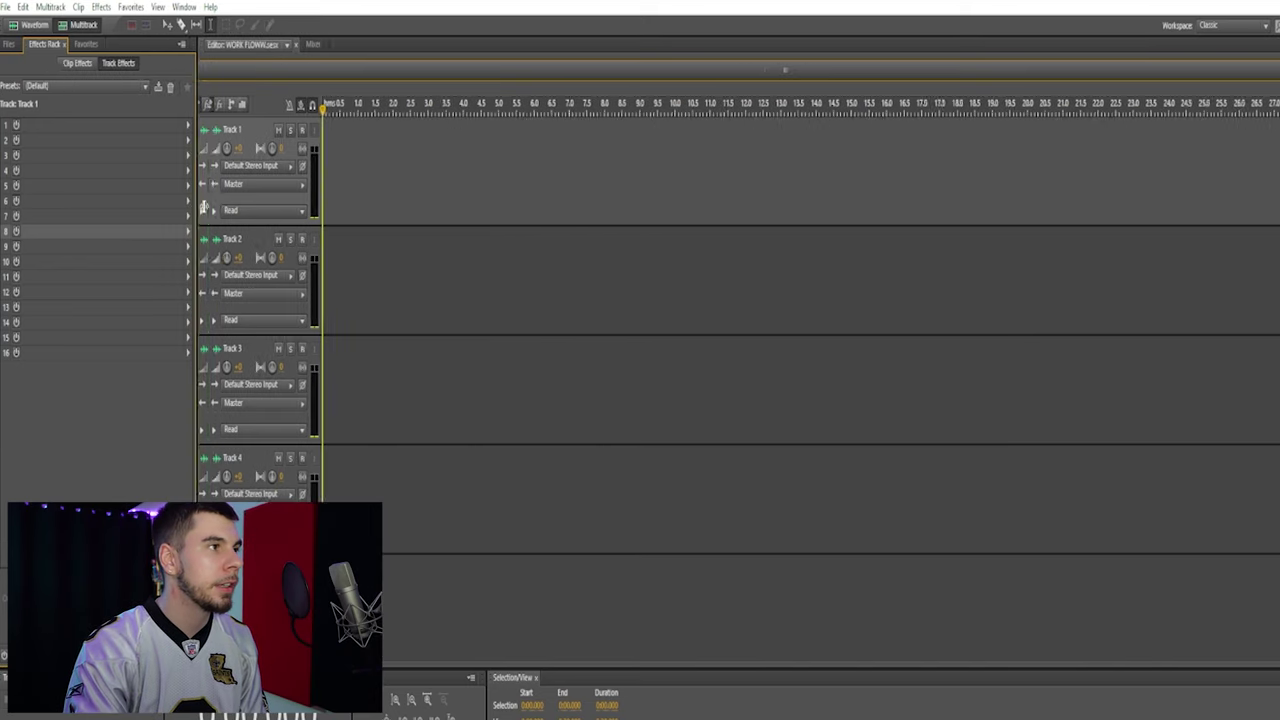
pyautogui.click(348, 240)
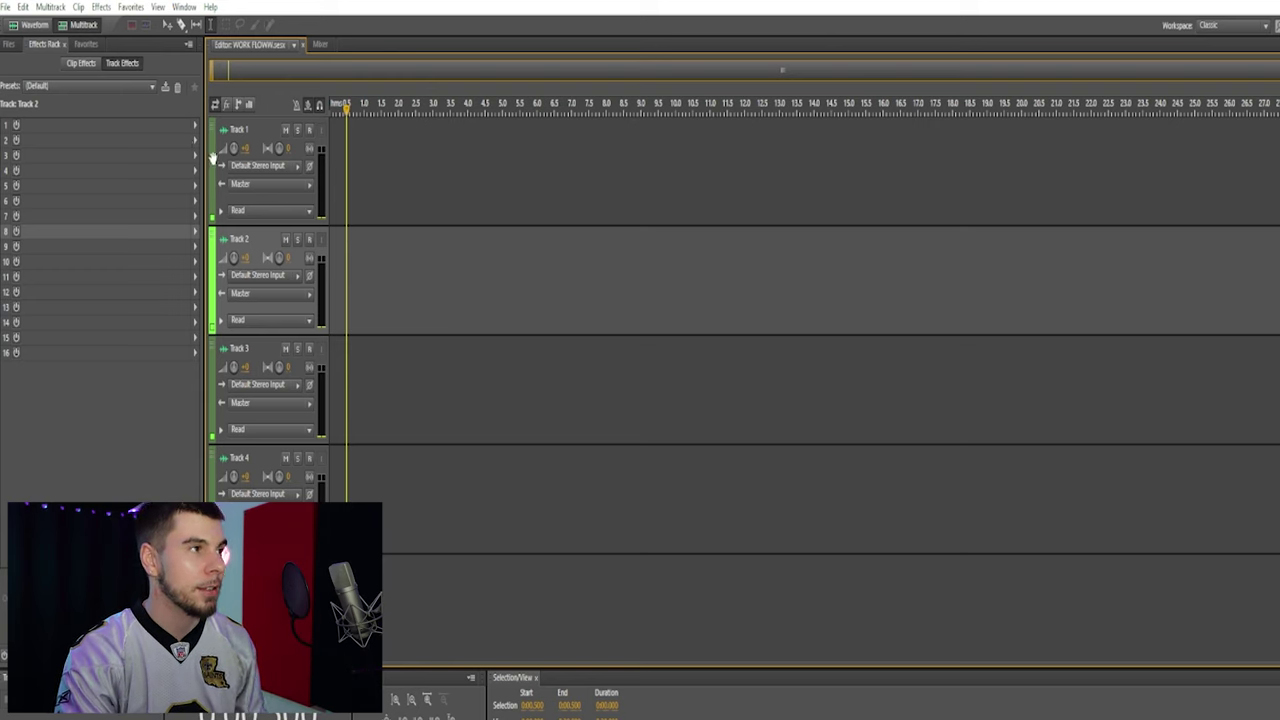
# Step: Set Track 2's input to Mono [01M] Line (Universal Audio Twin USB) 1
pyautogui.click(287, 283)
pyautogui.moveTo(359, 310)
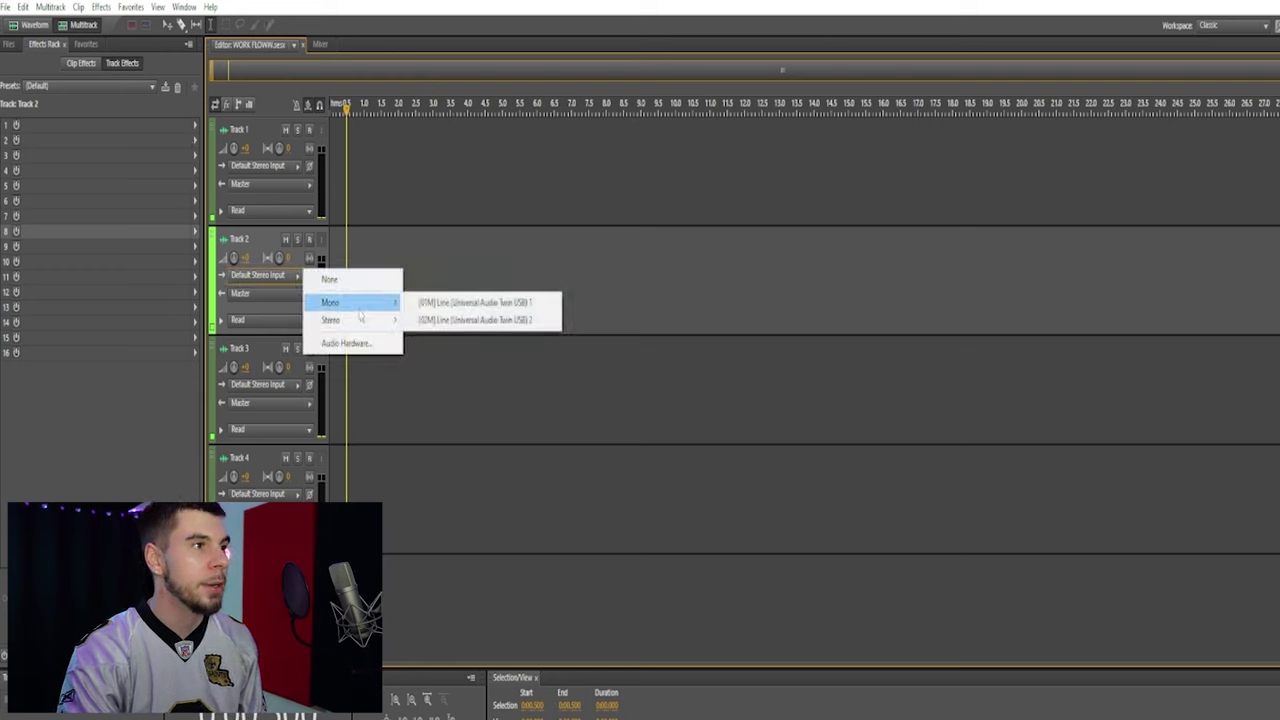
pyautogui.click(437, 303)
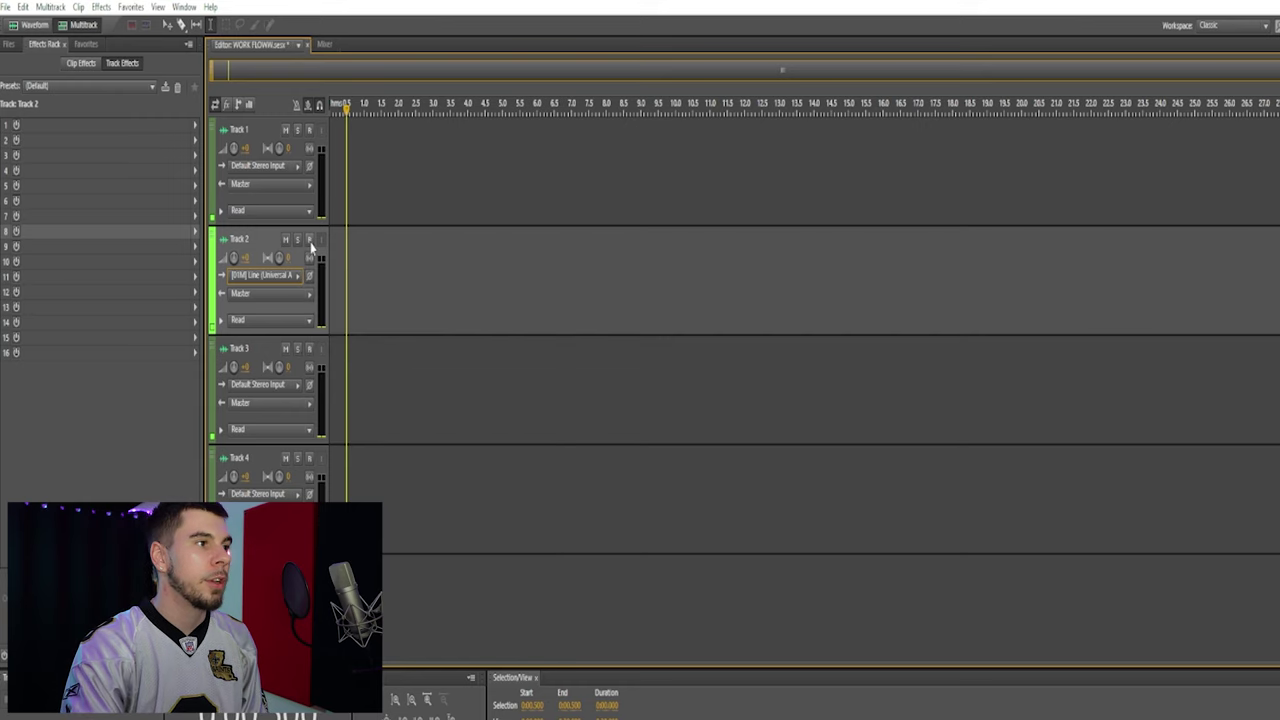
# Step: Arm Track 2 and record a roughly 6-second take from the session start
pyautogui.click(309, 240)
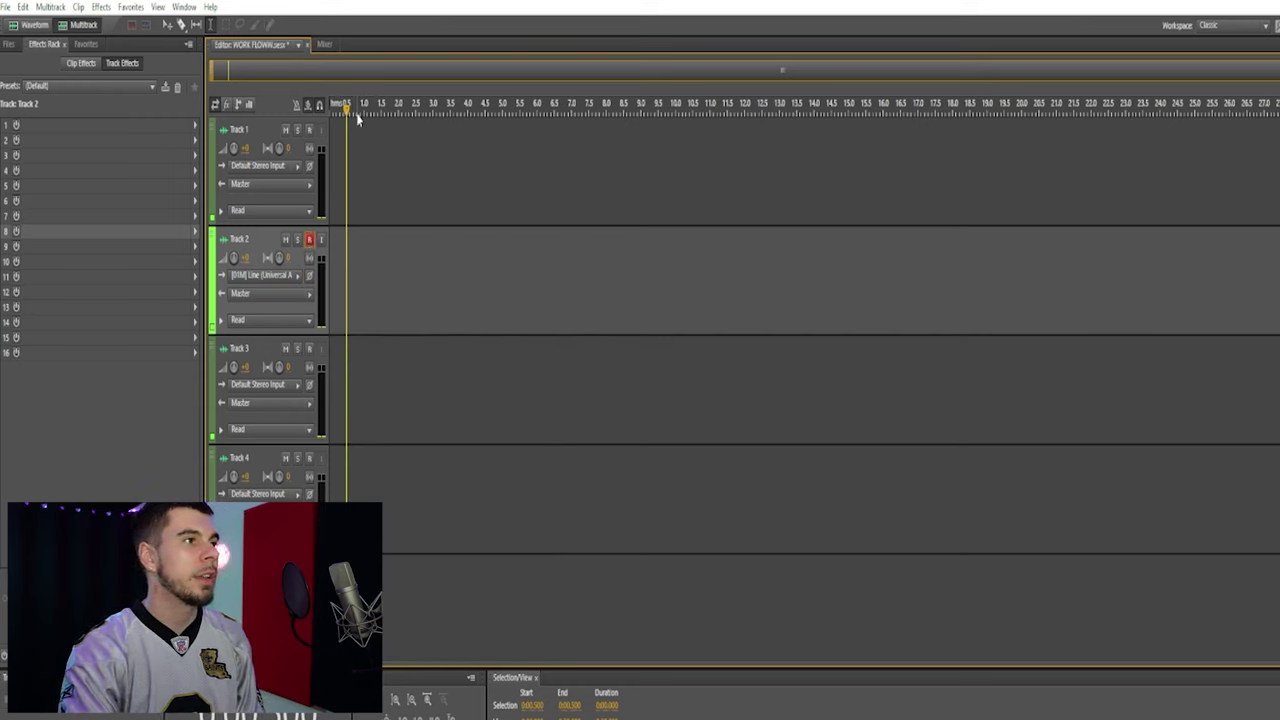
pyautogui.moveTo(358, 118); pyautogui.dragTo(322, 122)
pyautogui.hotkey('shift', 'space')
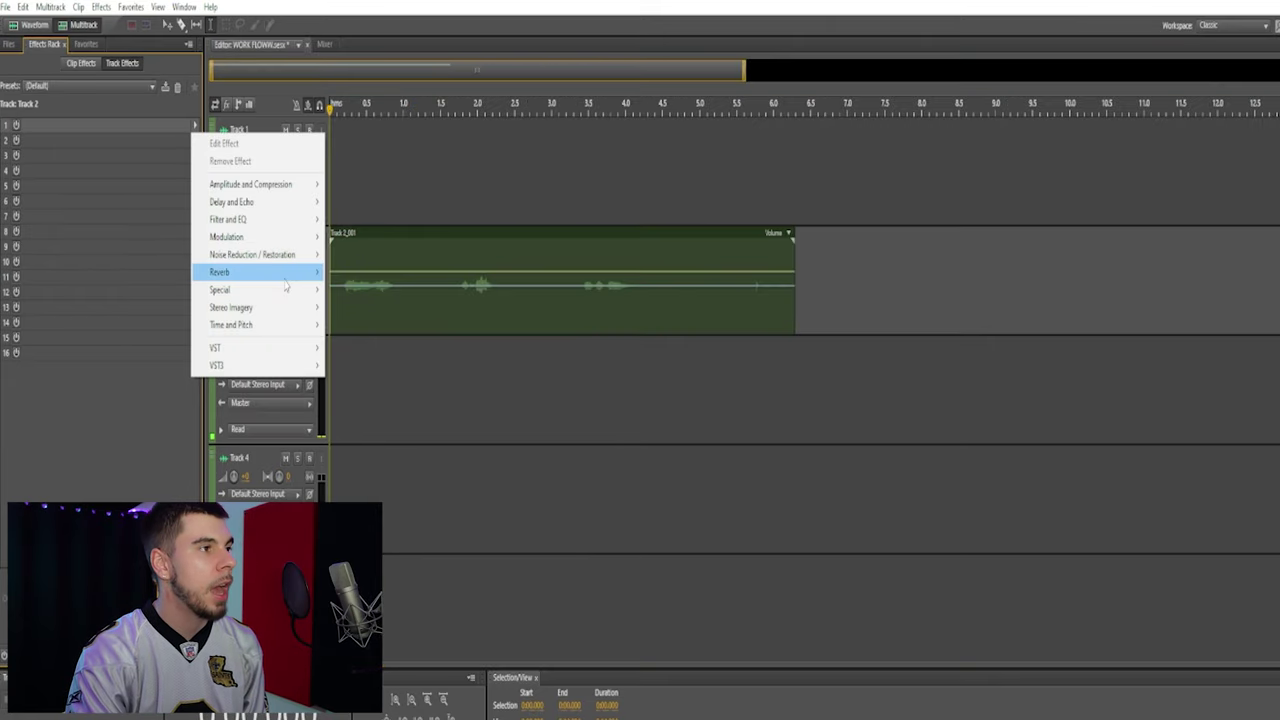
# Step: Add Dynamics Processing to slot 1 and try its Classic Soft Knee preset
pyautogui.click(70, 124)
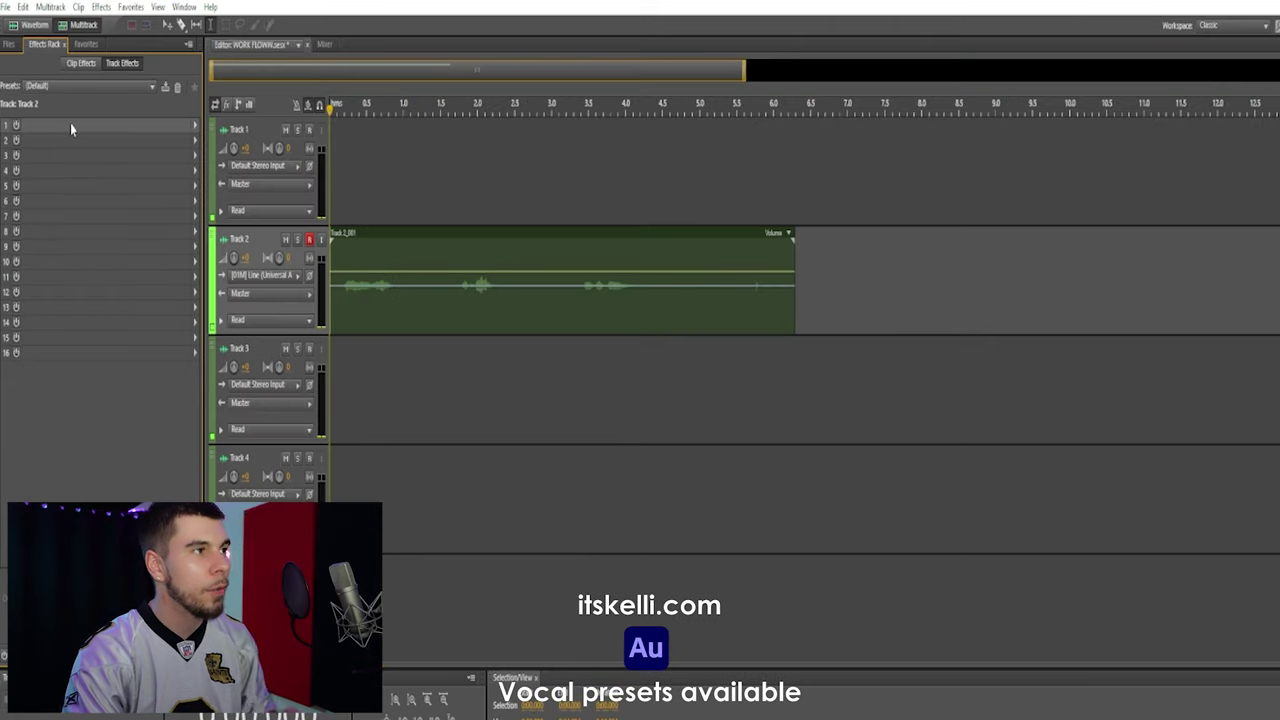
pyautogui.click(194, 127)
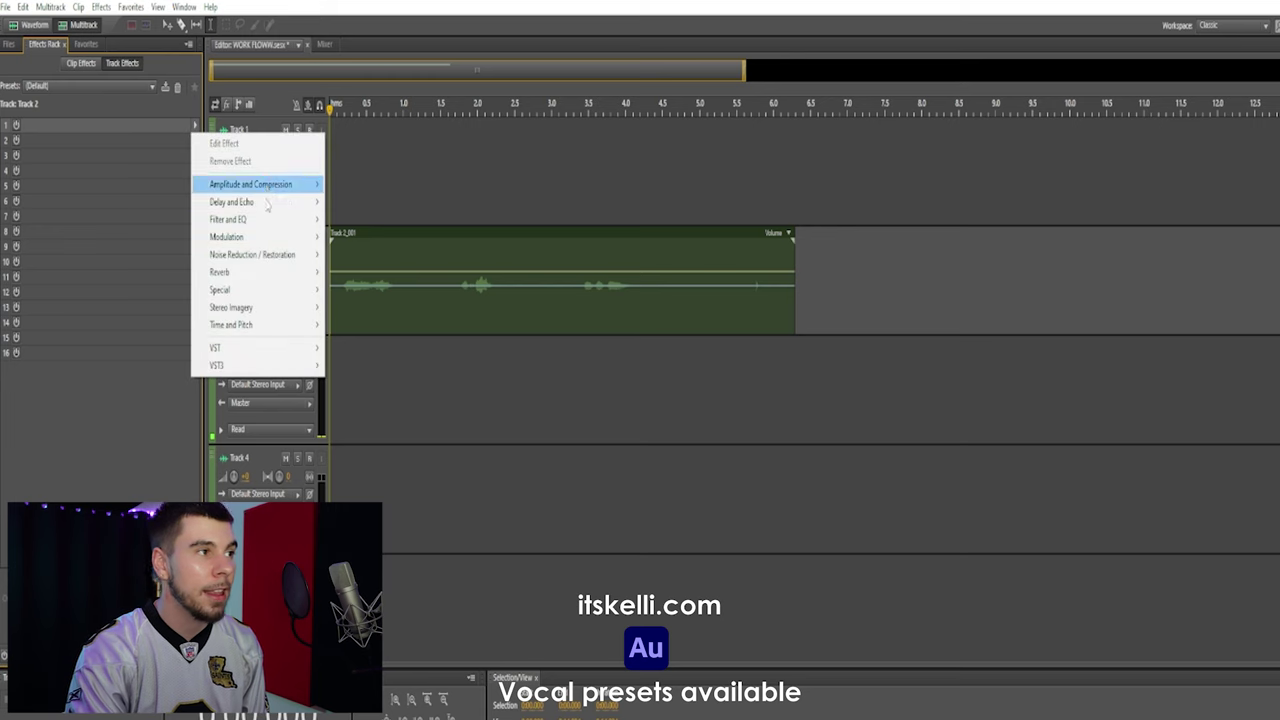
pyautogui.moveTo(257, 180)
pyautogui.click(395, 234)
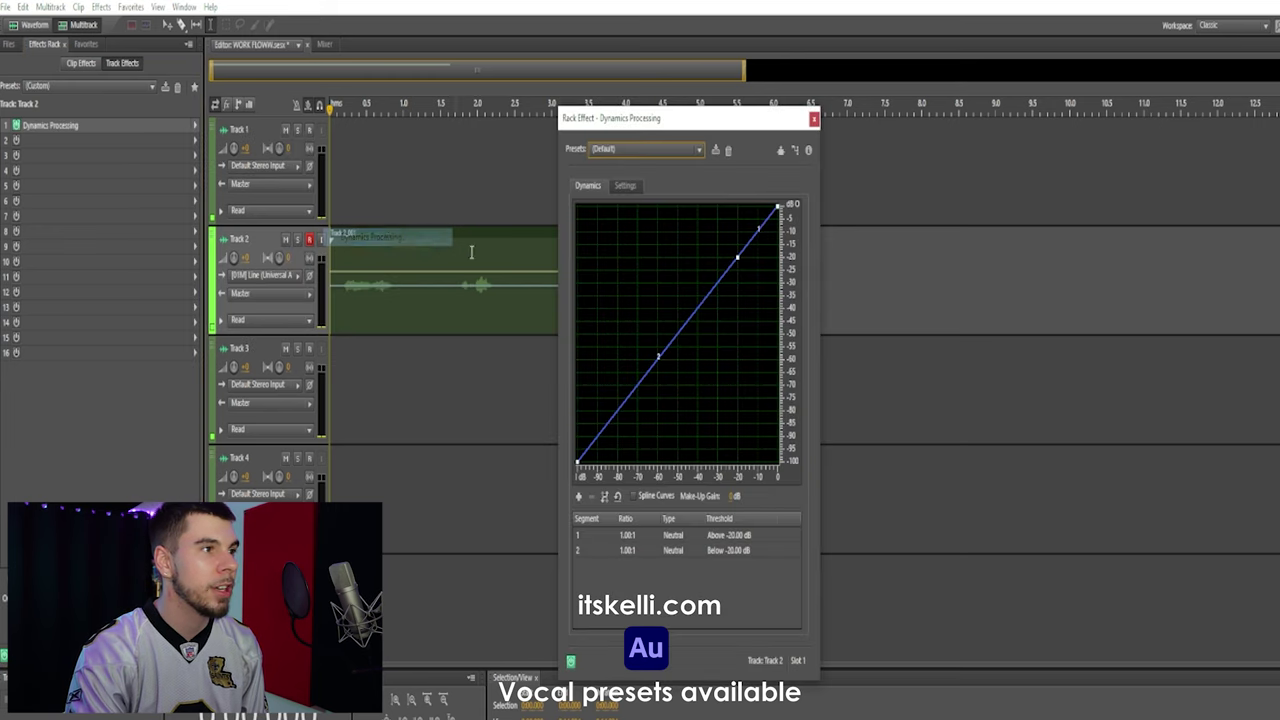
pyautogui.click(673, 150)
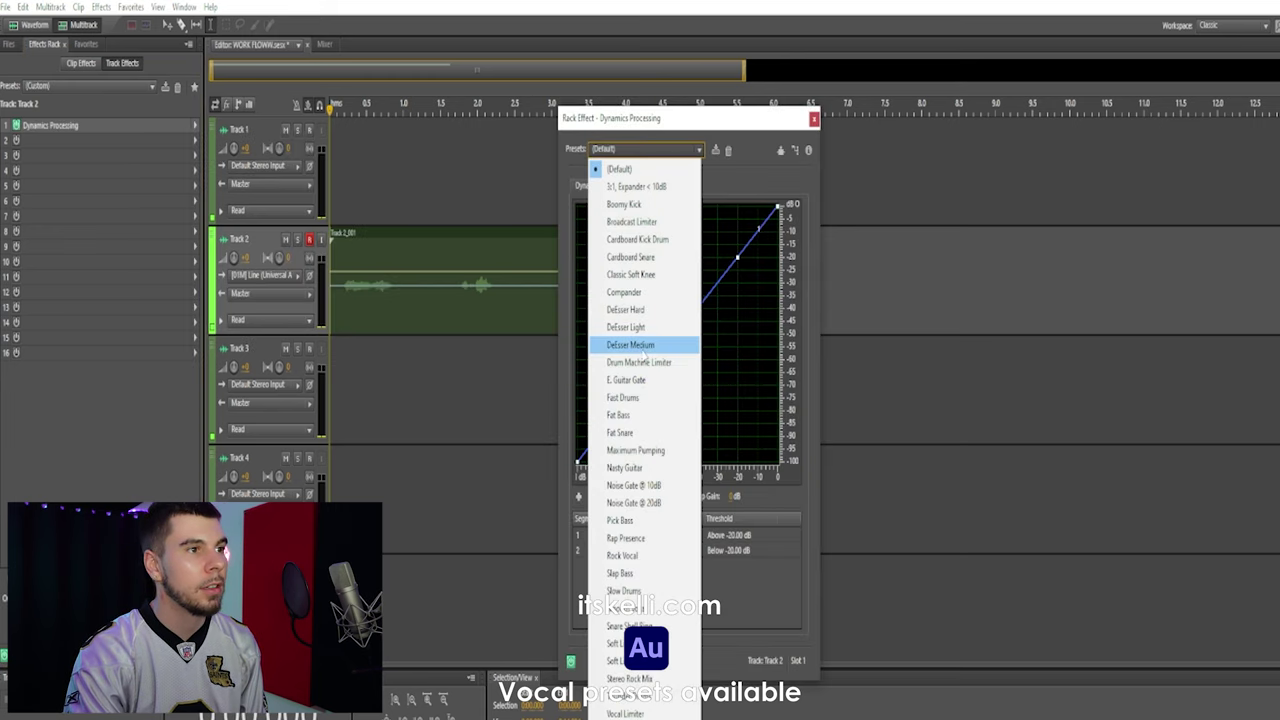
pyautogui.click(631, 275)
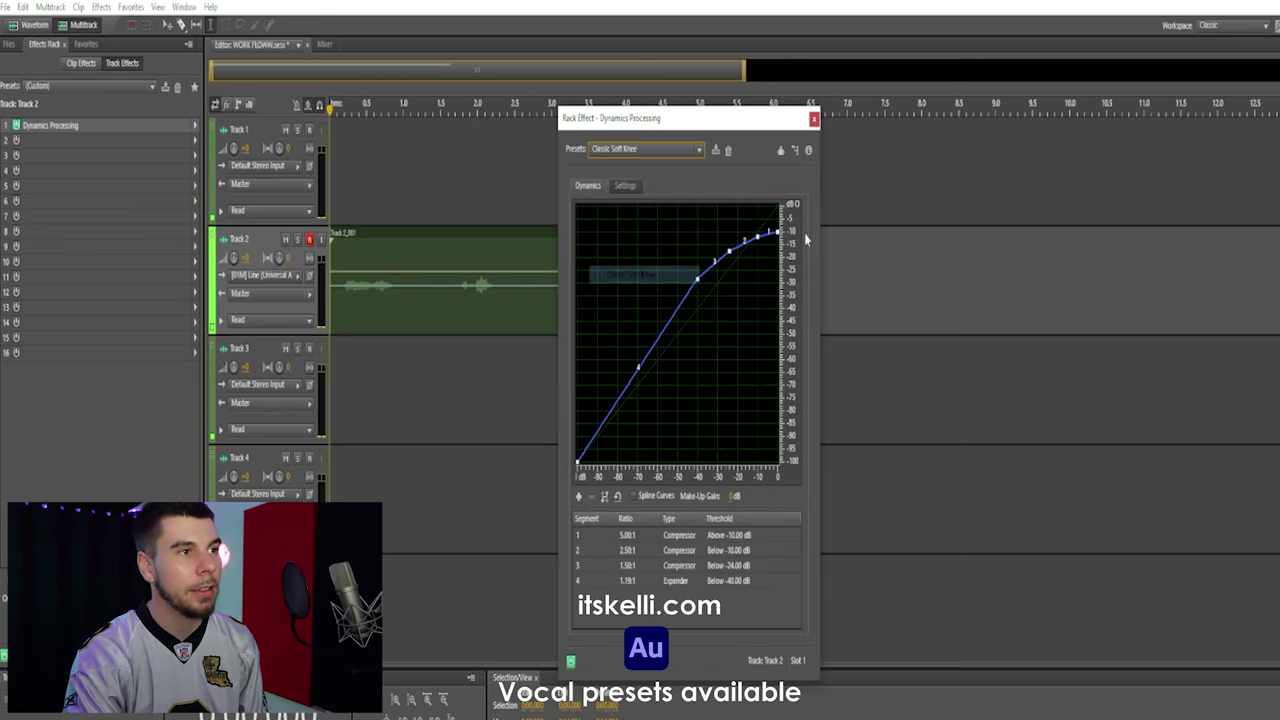
pyautogui.click(814, 119)
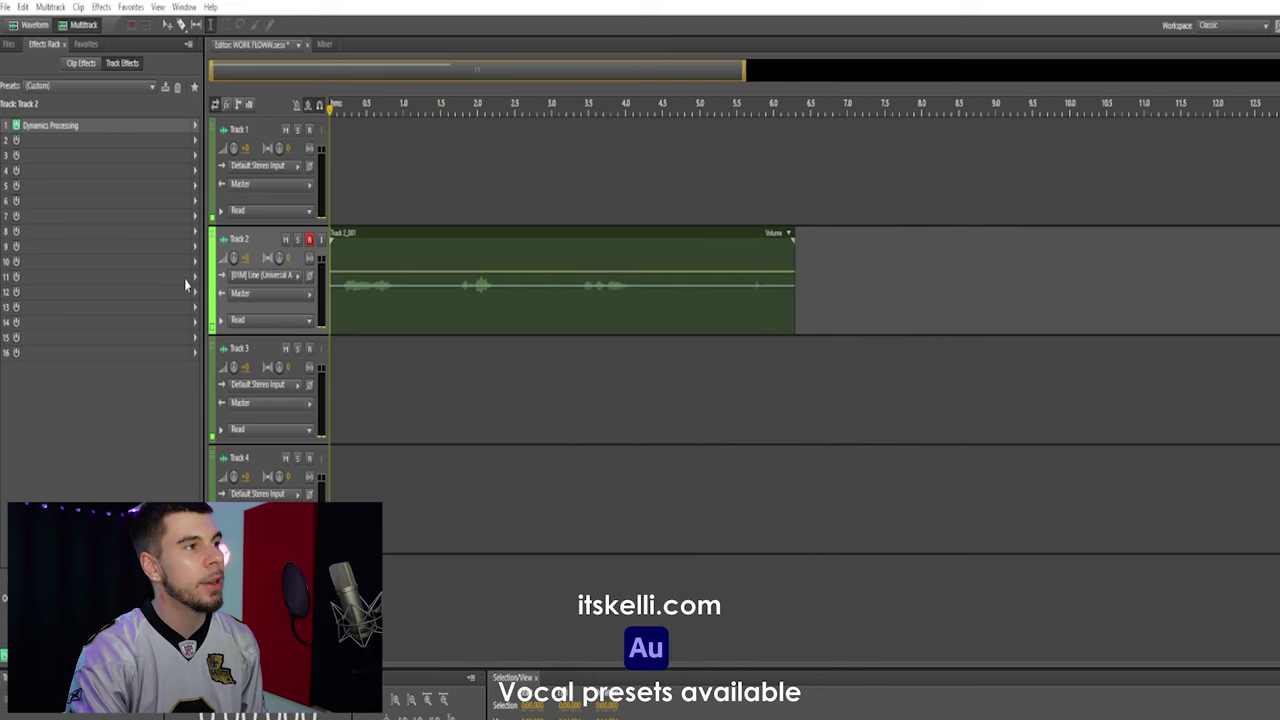
# Step: Remove that Dynamics Processing effect and add a fresh Dynamics Processing to slot 1
pyautogui.rightClick(88, 128)
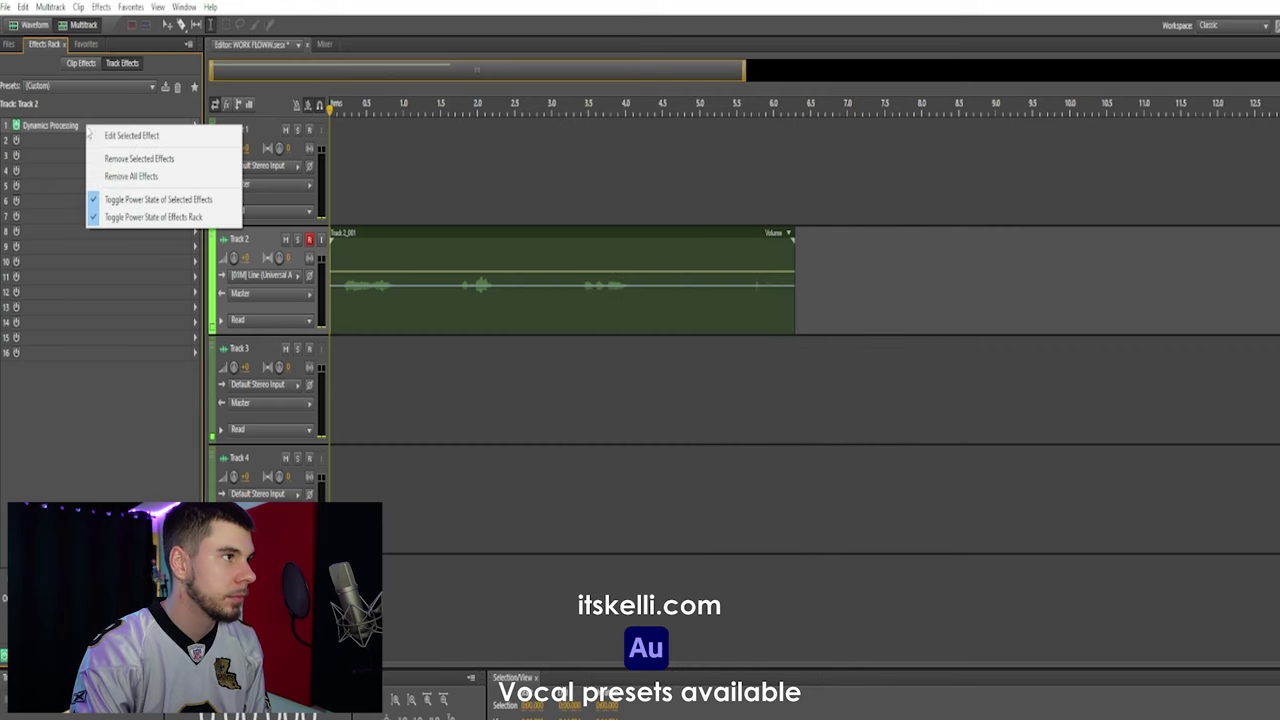
pyautogui.click(144, 161)
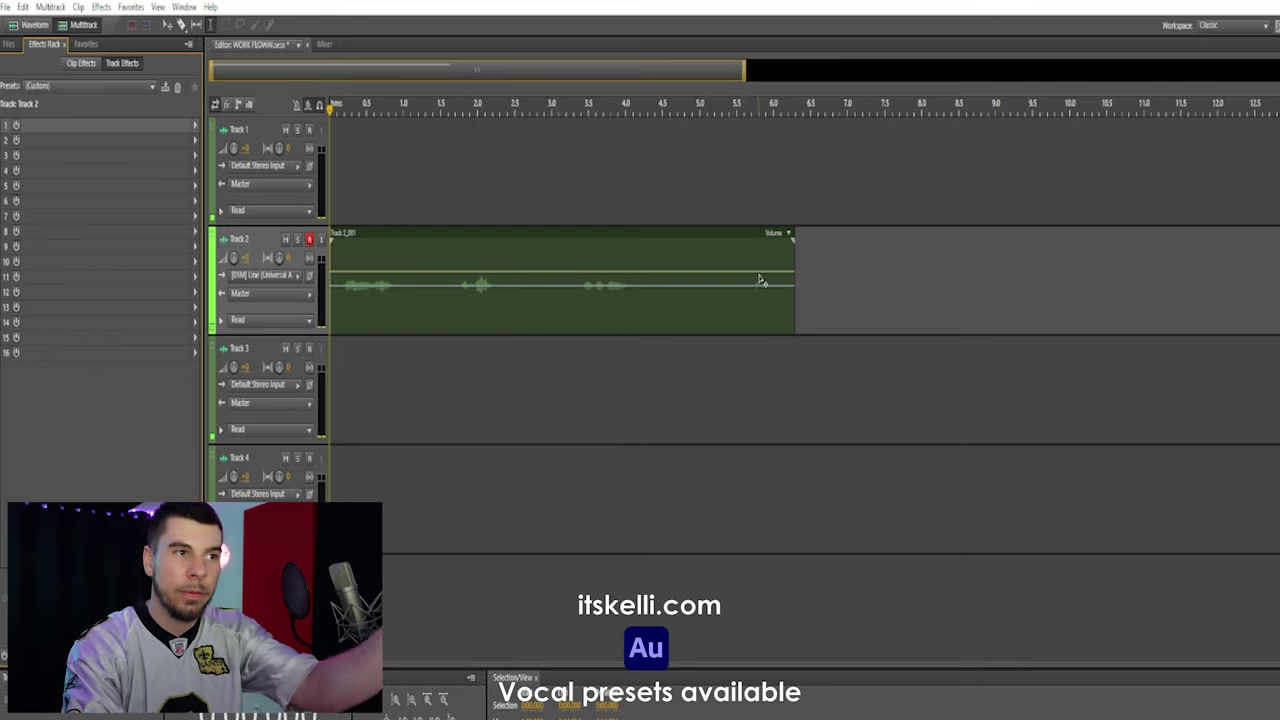
pyautogui.click(196, 130)
pyautogui.moveTo(250, 184)
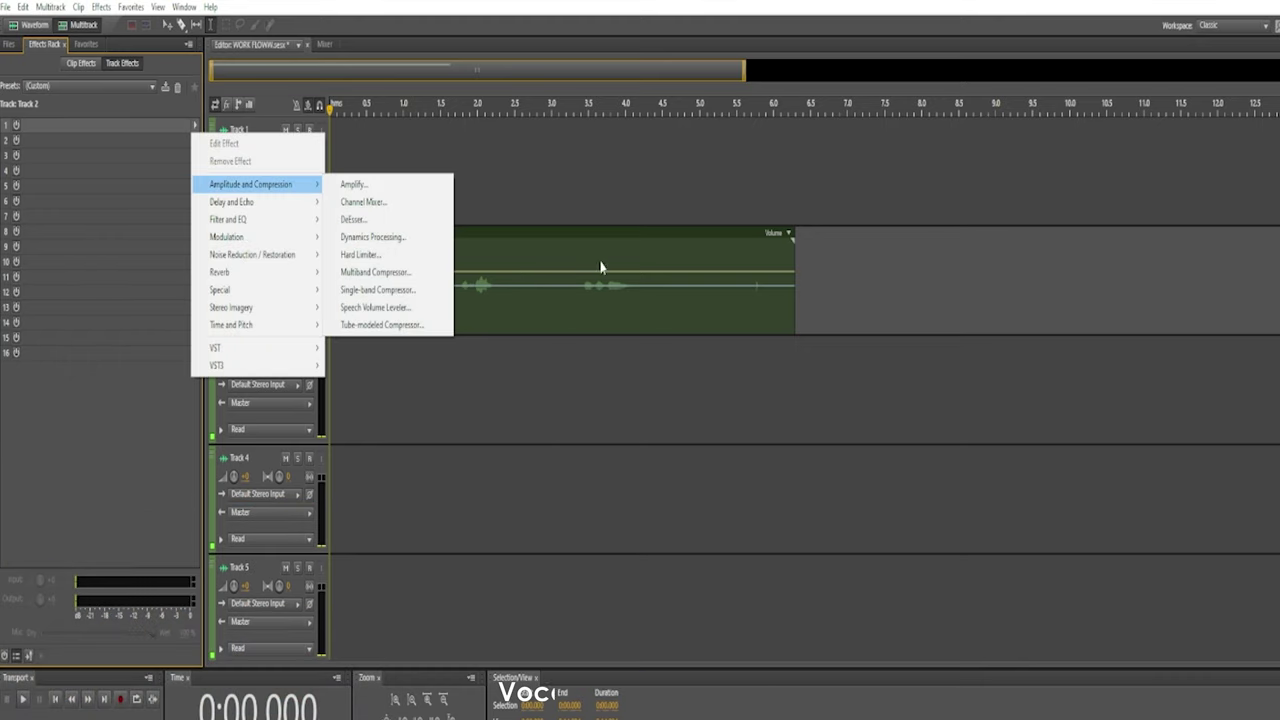
pyautogui.click(372, 237)
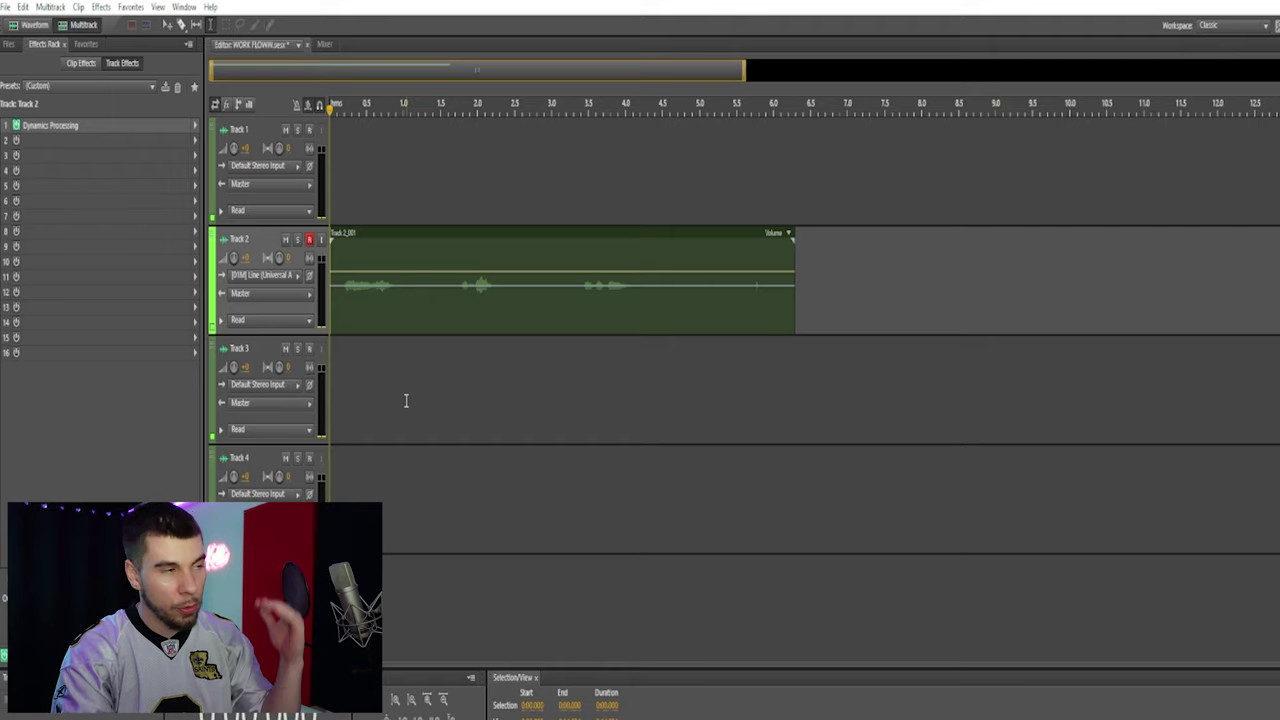
# Step: Select Track 4, then Track 3, to show Track 3's empty effects rack
pyautogui.moveTo(411, 366); pyautogui.dragTo(400, 538)
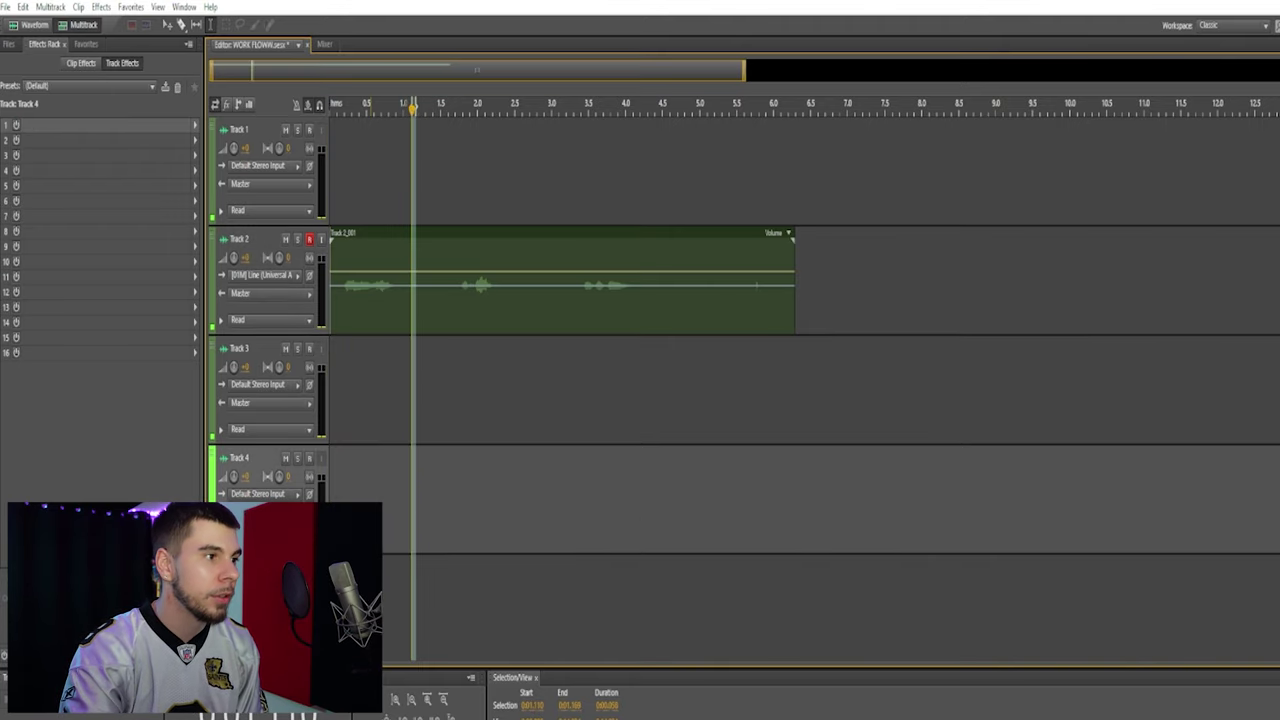
pyautogui.click(445, 400)
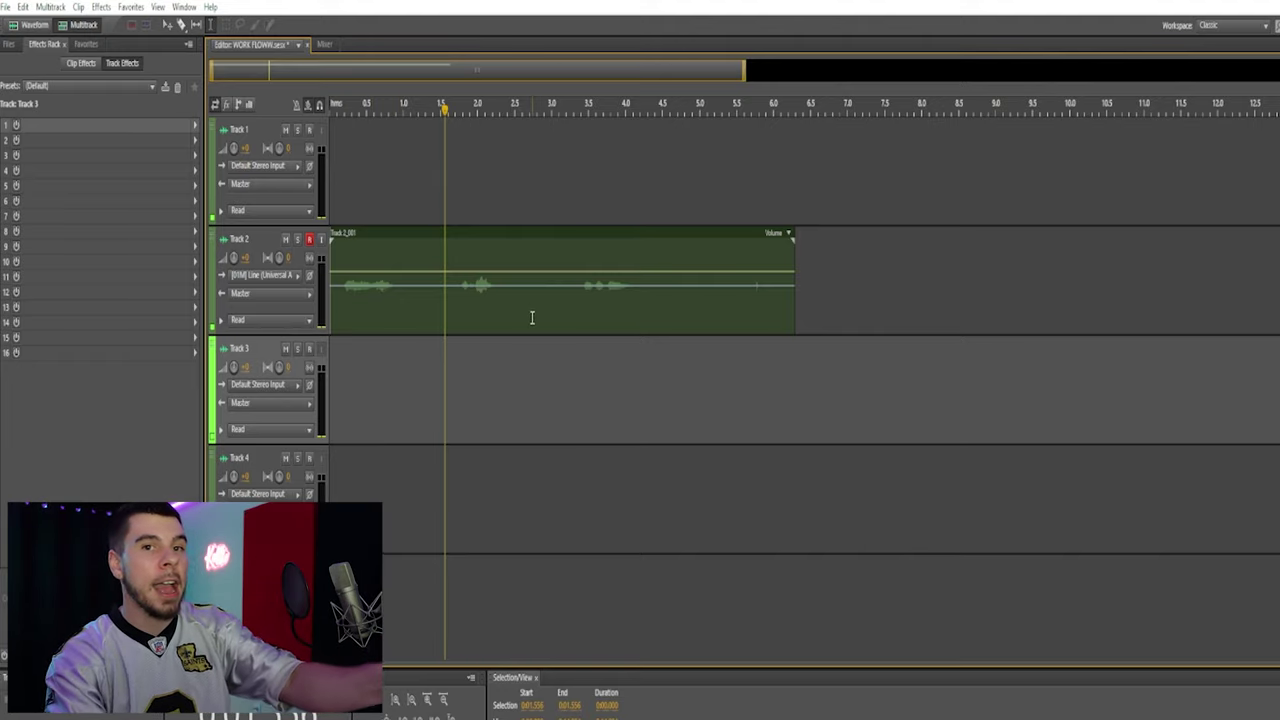
# Step: Add a new stereo bus track, Bus A, from the track area's context menu
pyautogui.rightClick(423, 362)
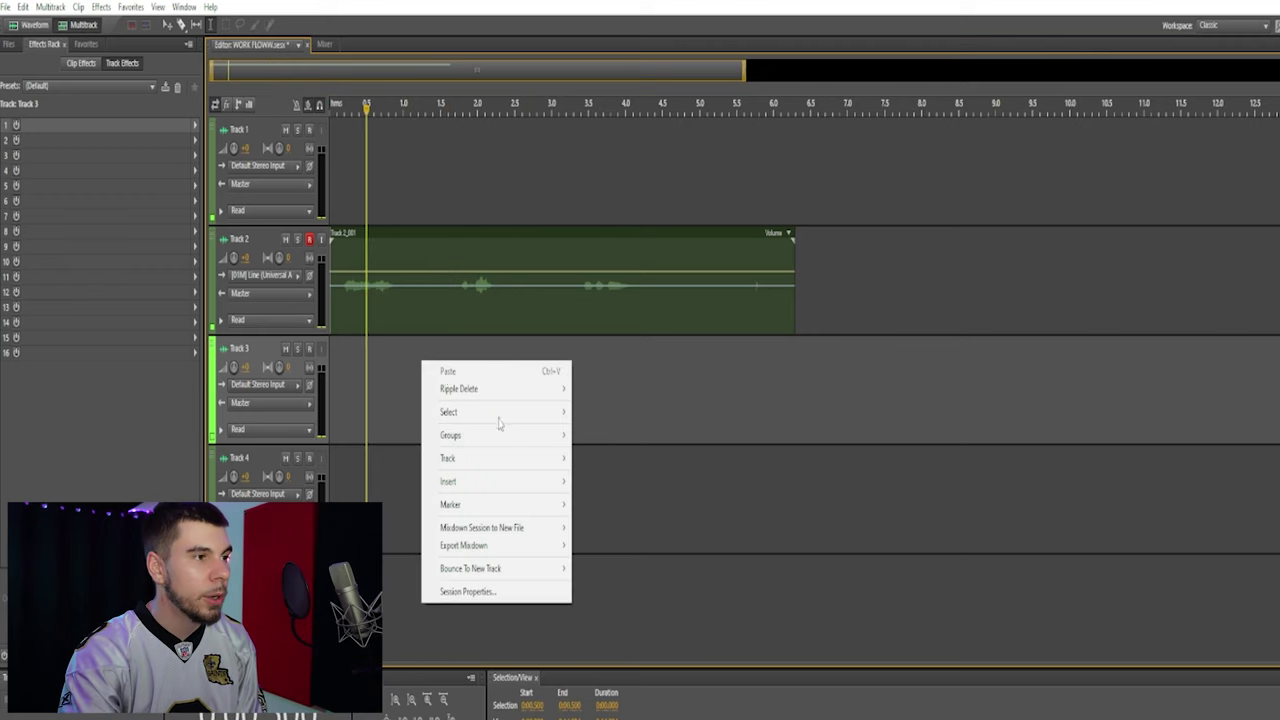
pyautogui.moveTo(477, 464)
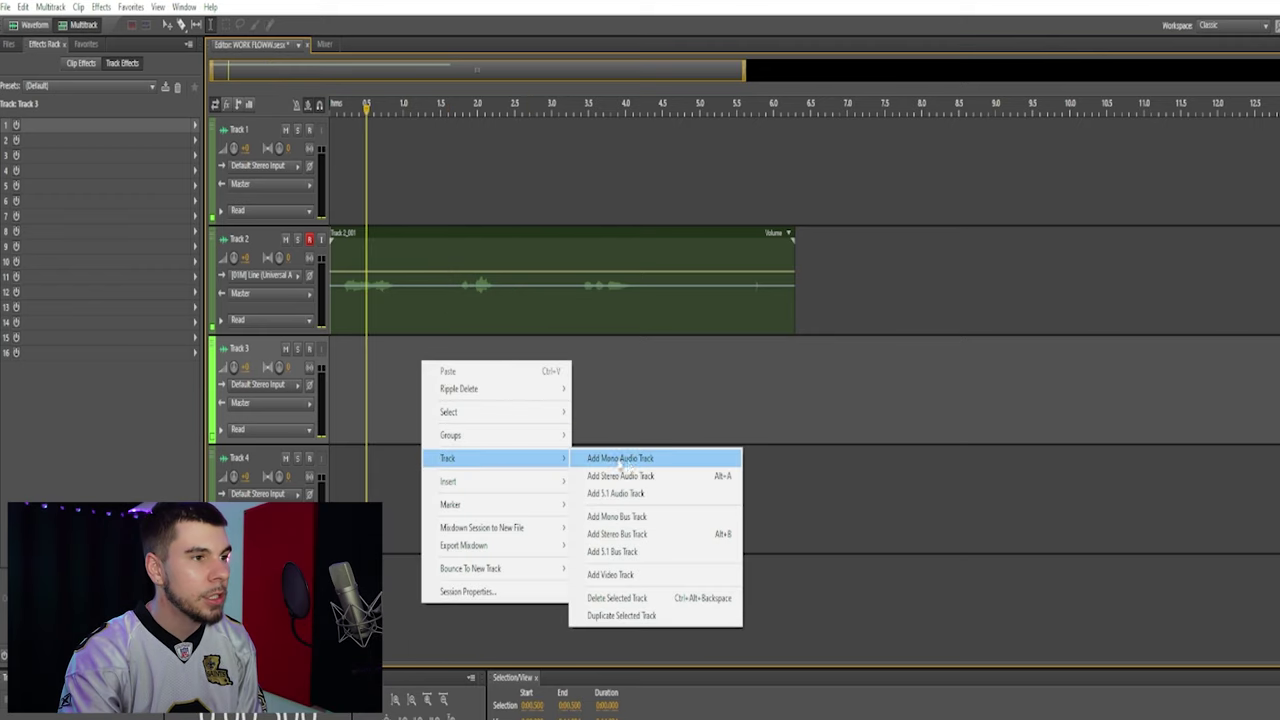
pyautogui.click(648, 538)
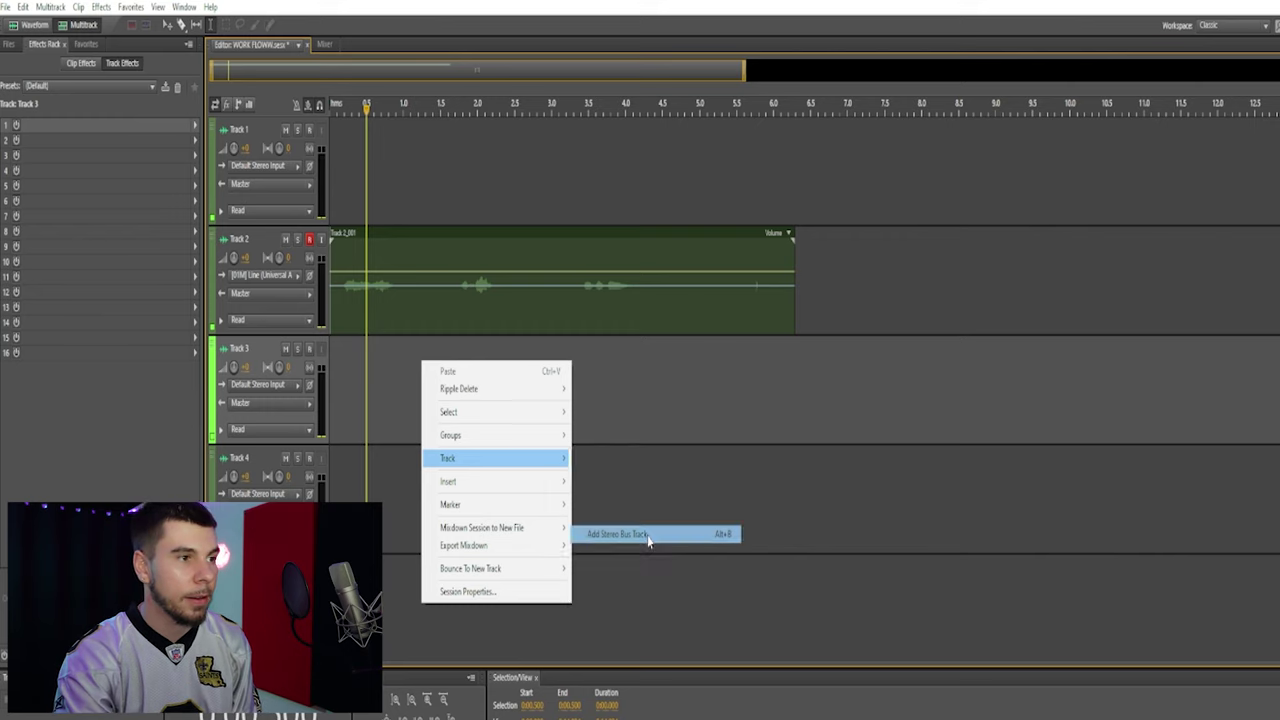
# Step: Move Bus A between Track 1 and Track 2 and select its name
pyautogui.moveTo(213, 455); pyautogui.dragTo(262, 199)
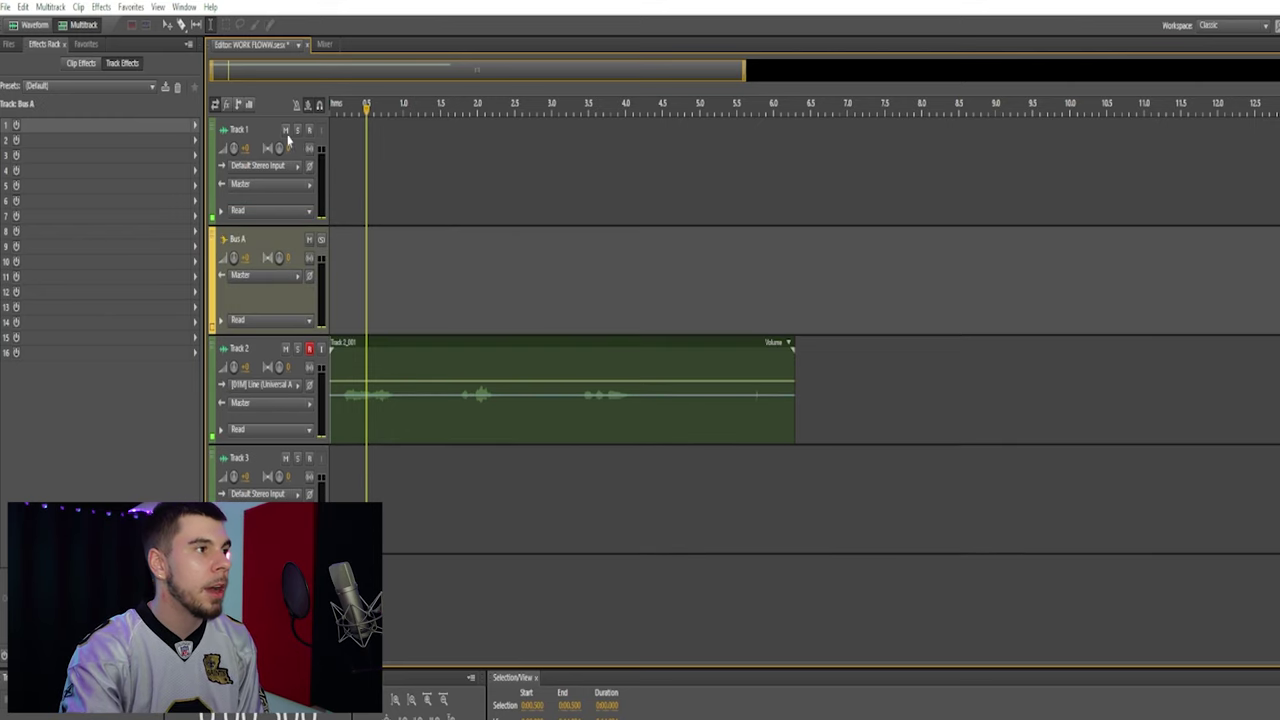
pyautogui.click(237, 241)
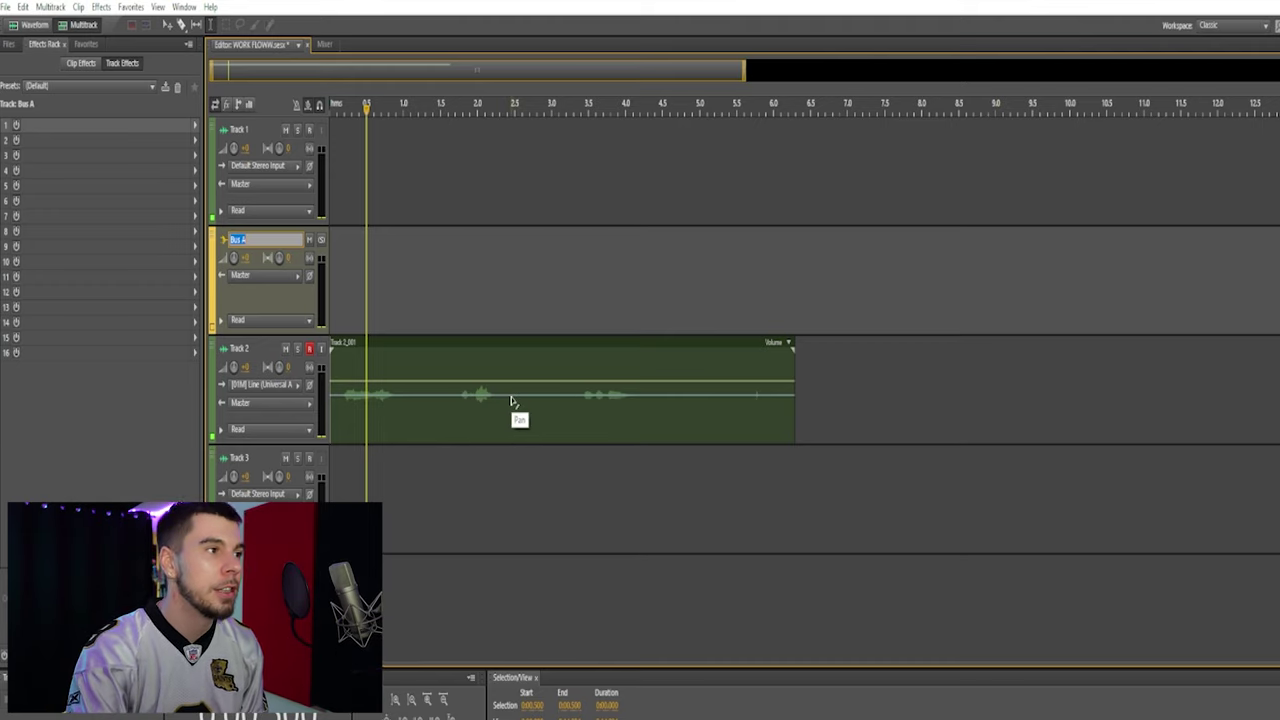
pyautogui.click(637, 497)
# Step: Place the playhead near 6.5 s and check Track 2's and Track 3's racks
pyautogui.click(810, 460)
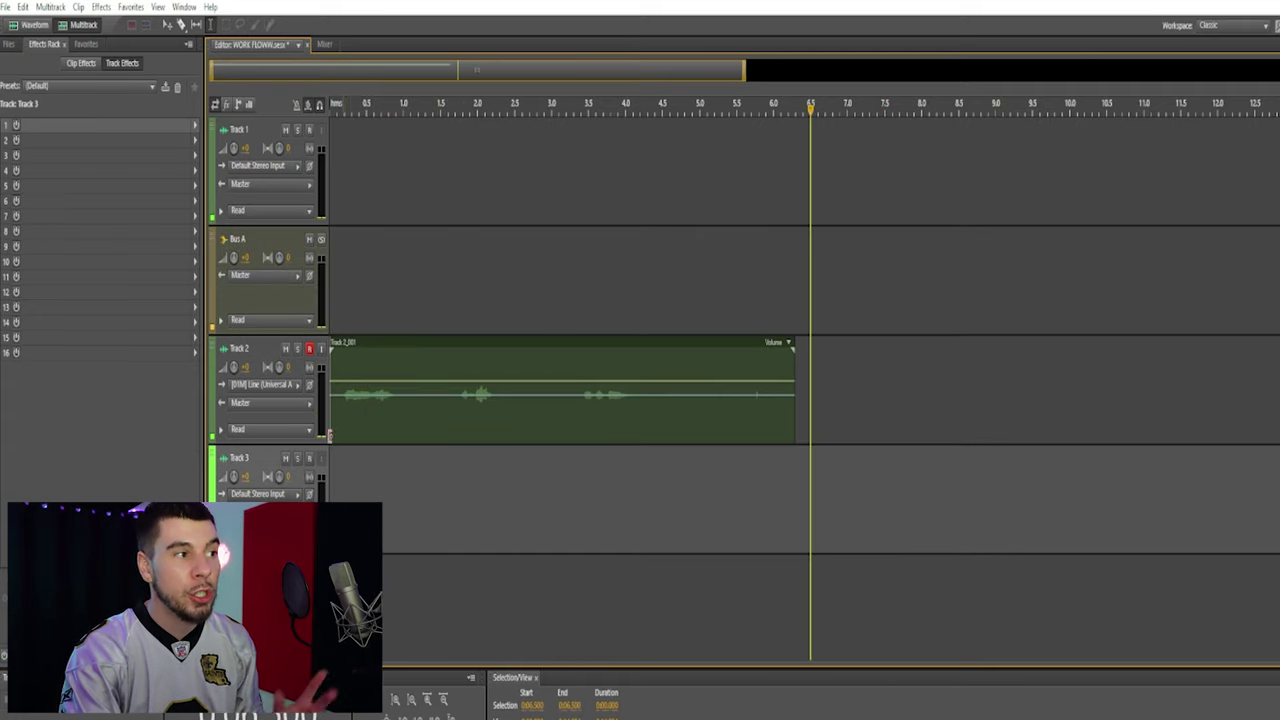
pyautogui.click(830, 404)
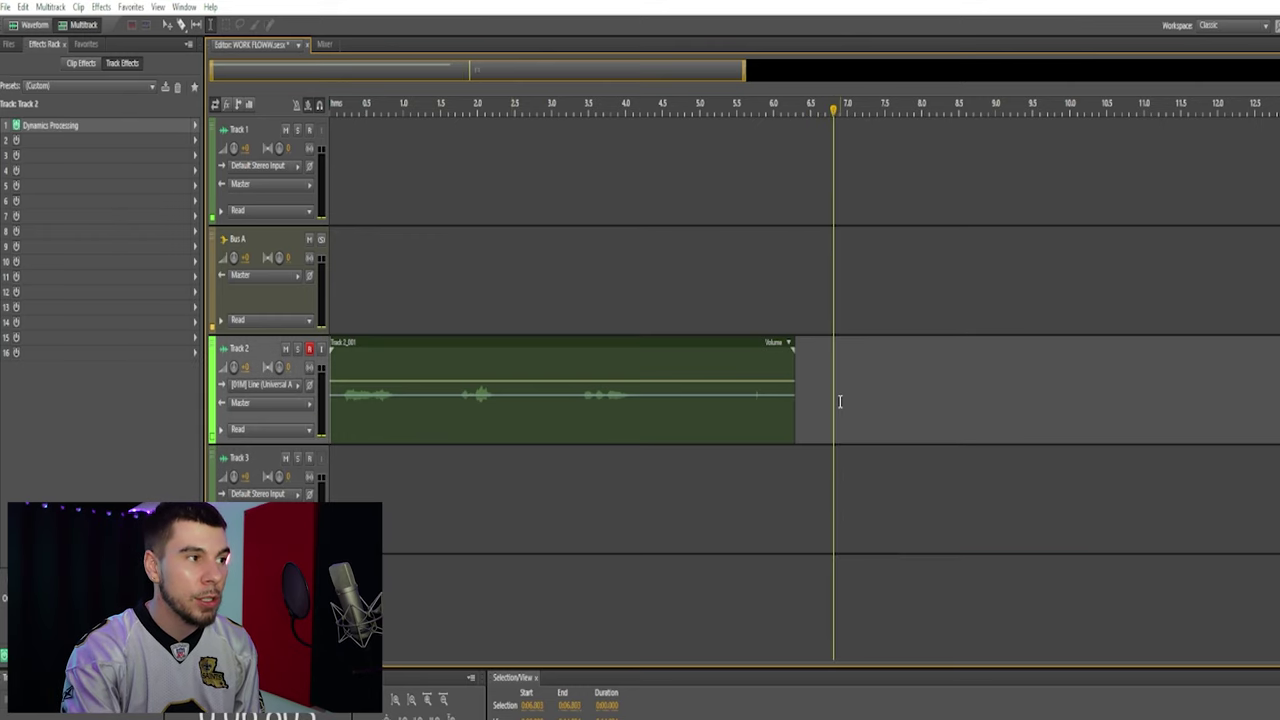
pyautogui.click(837, 491)
pyautogui.click(840, 380)
pyautogui.click(796, 470)
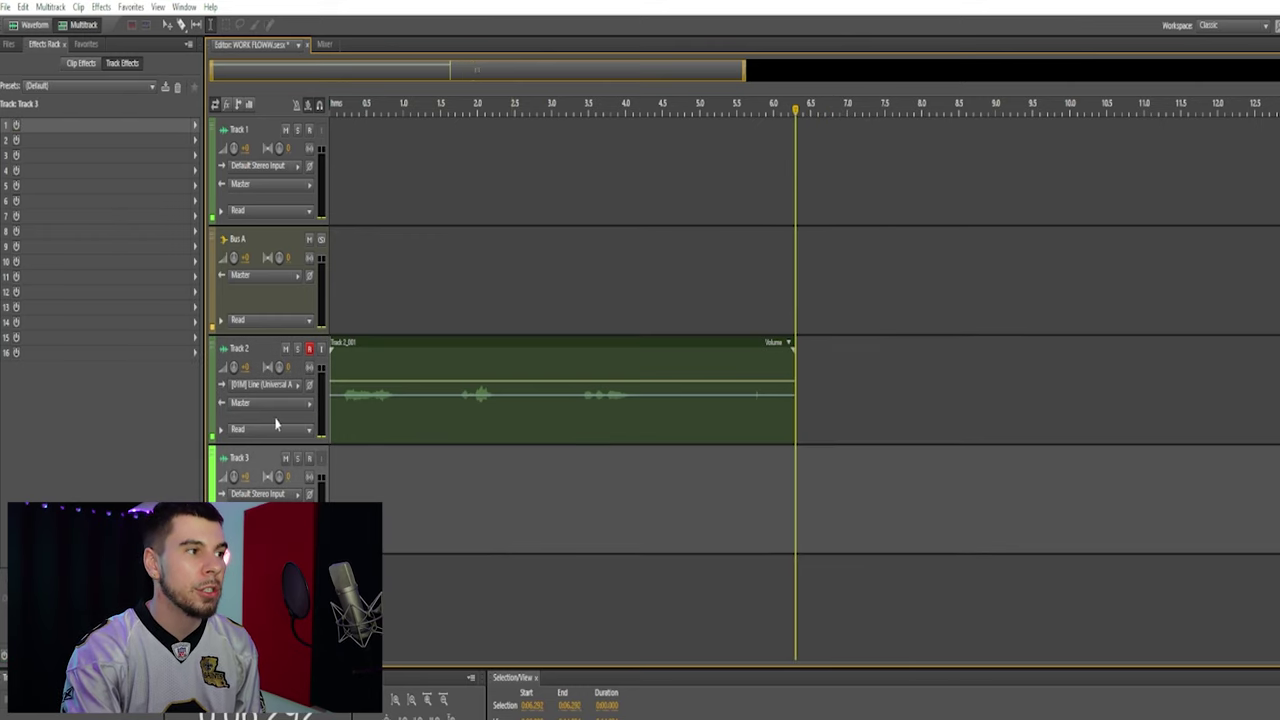
# Step: Route Track 2's and Track 3's outputs to Bus A, then select Bus A
pyautogui.click(245, 404)
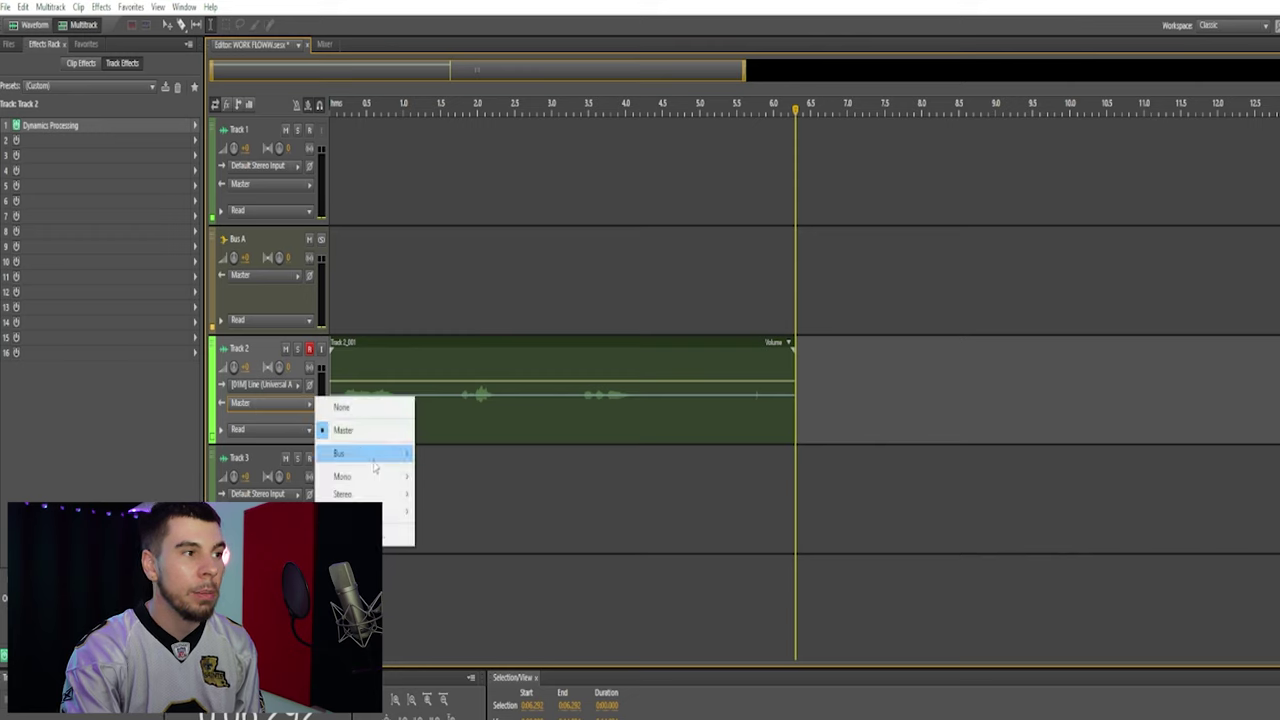
pyautogui.moveTo(375, 465)
pyautogui.click(447, 455)
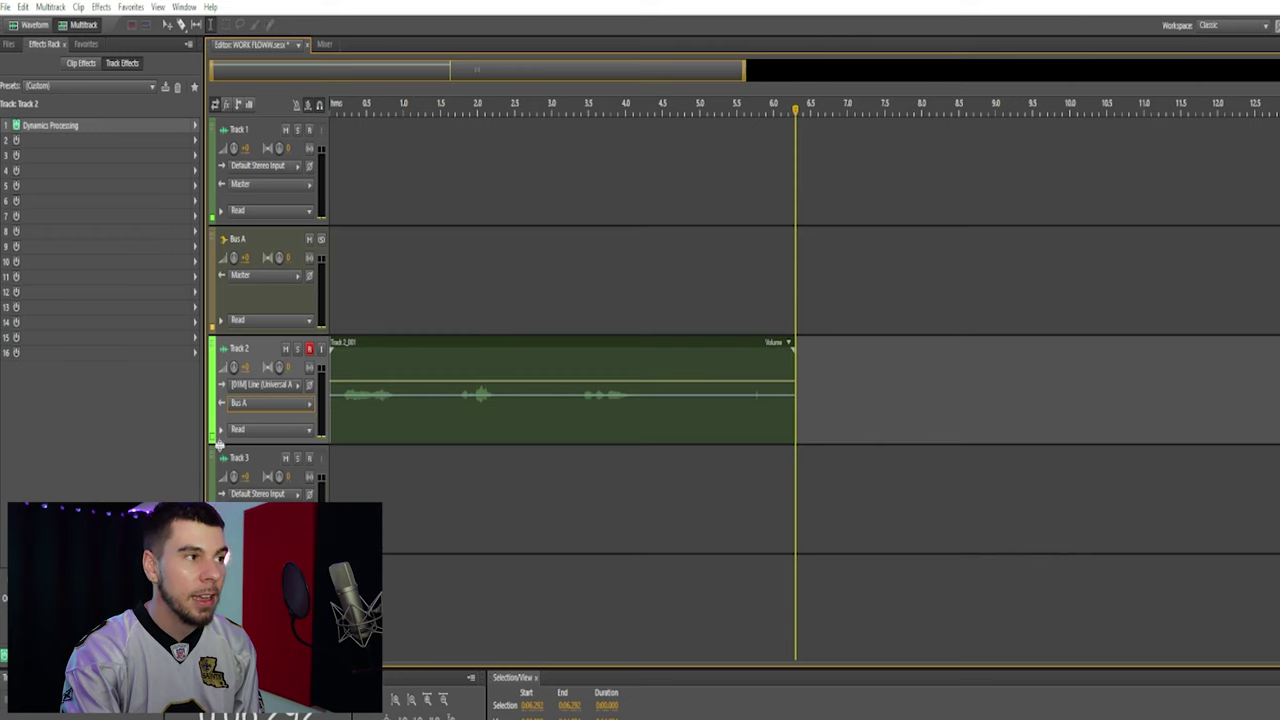
pyautogui.click(302, 517)
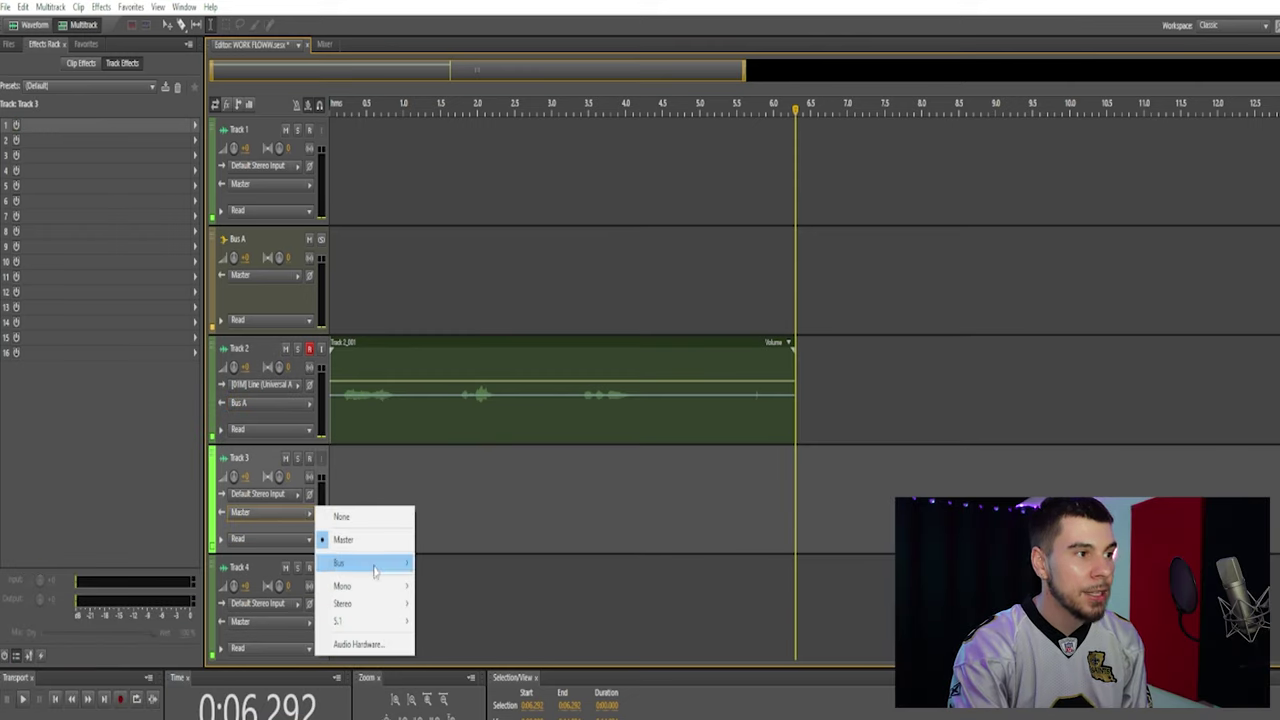
pyautogui.moveTo(372, 563)
pyautogui.click(447, 562)
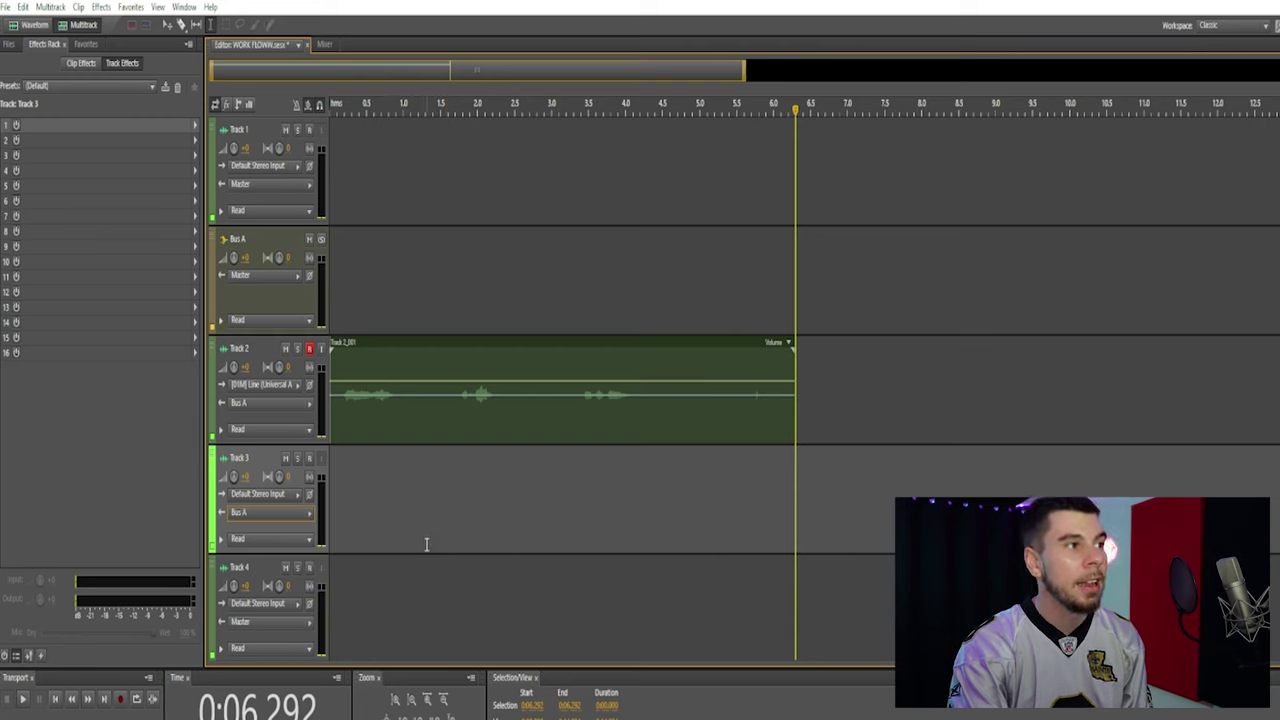
pyautogui.click(406, 264)
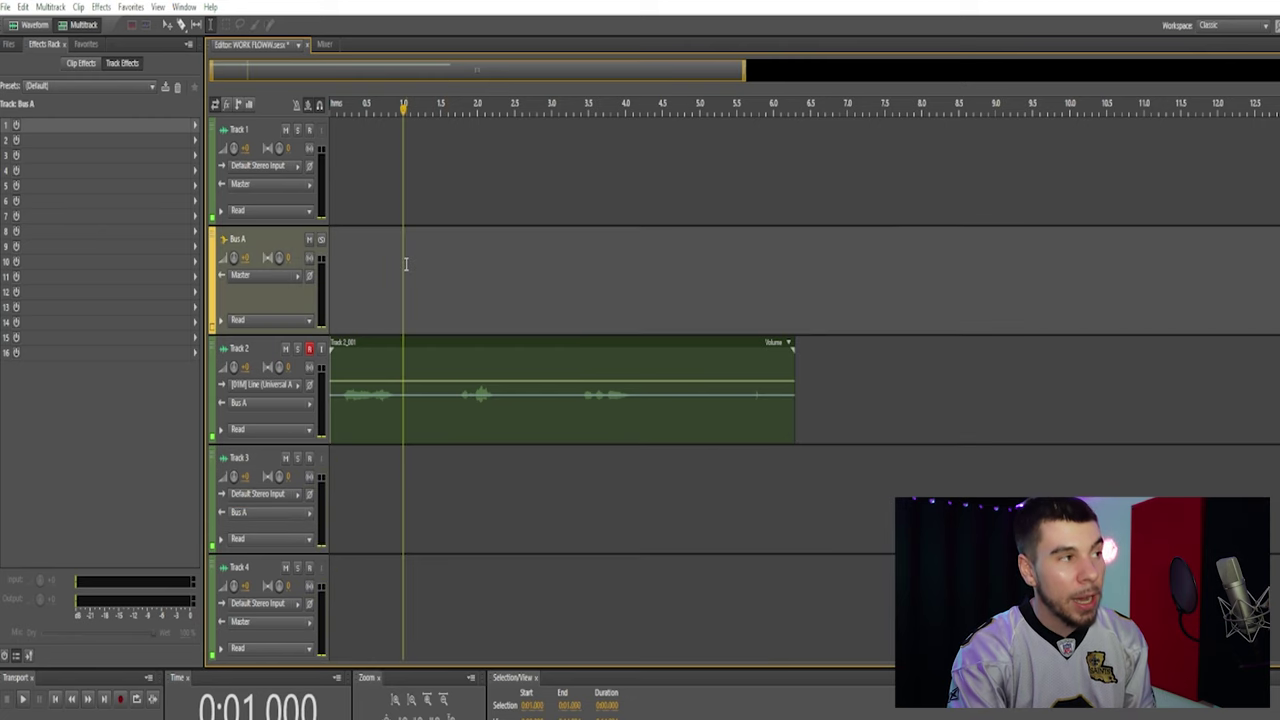
# Step: Add Dynamics Processing with the Classic Soft Knee preset to Bus A's first slot
pyautogui.click(193, 130)
pyautogui.moveTo(262, 184)
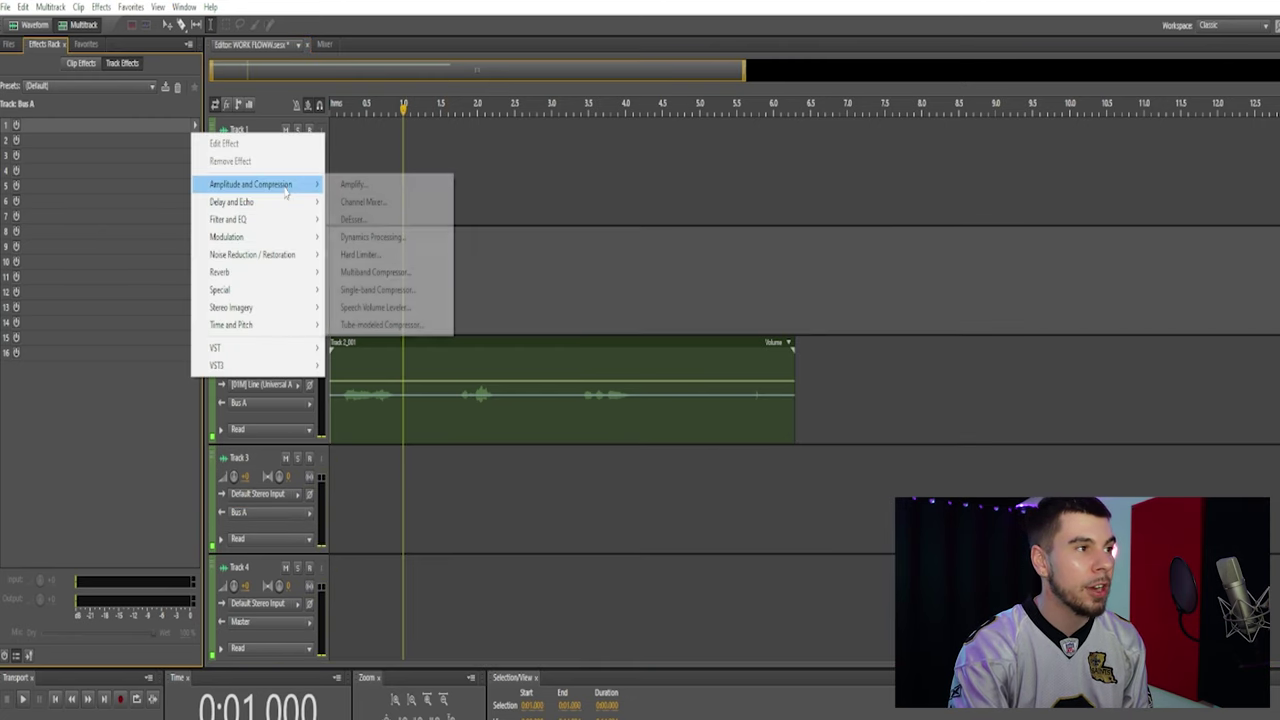
pyautogui.click(389, 236)
pyautogui.click(640, 149)
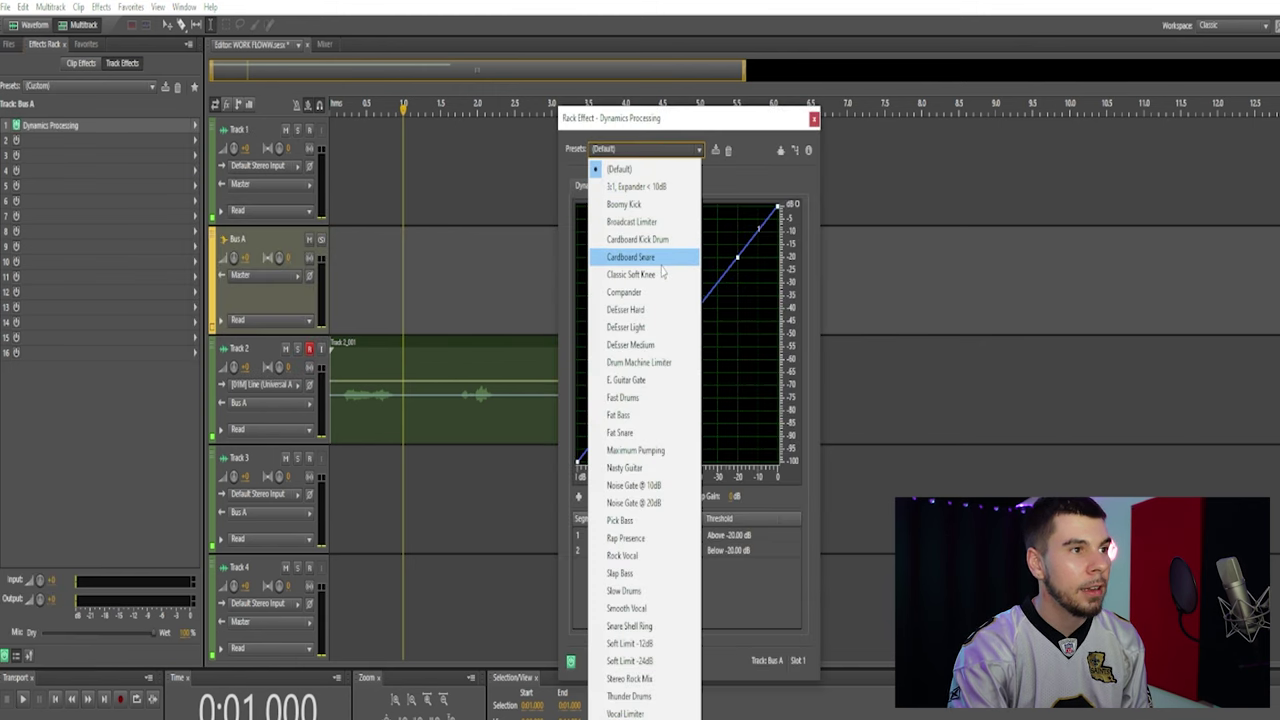
pyautogui.click(648, 275)
pyautogui.click(813, 119)
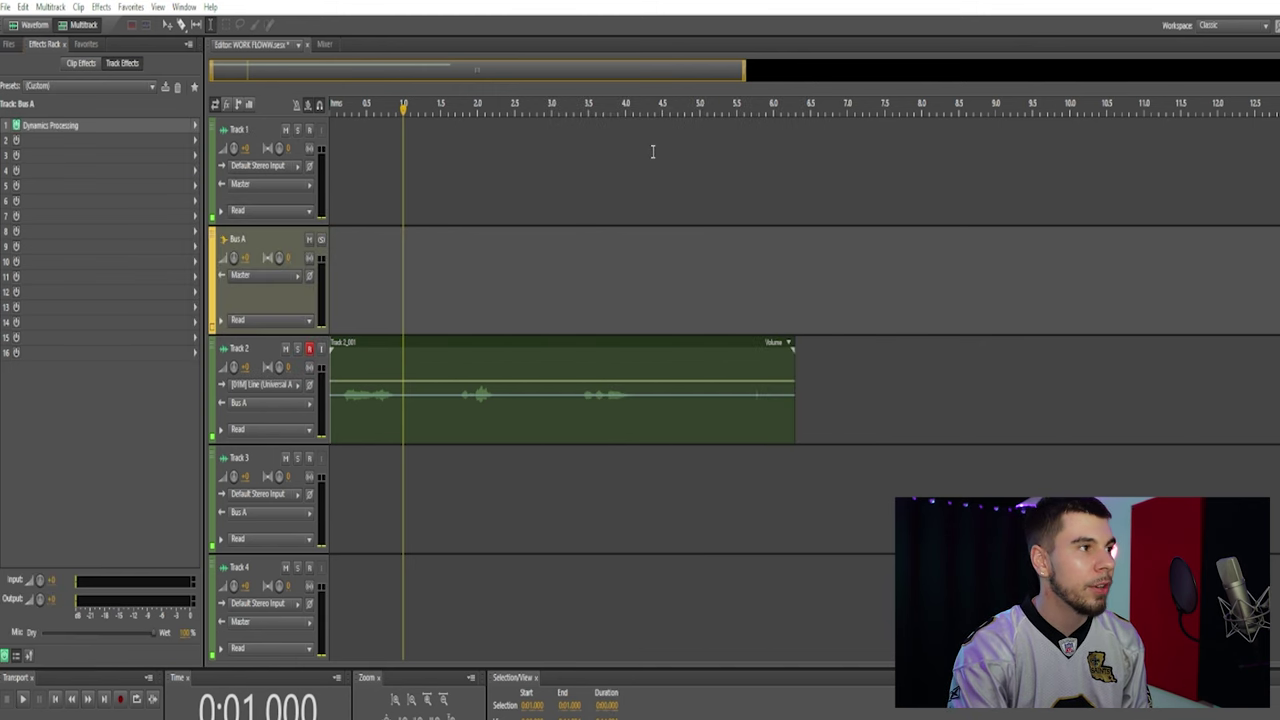
# Step: Add a Multiband Compressor with the Pop Master preset to Bus A's second slot
pyautogui.click(195, 142)
pyautogui.moveTo(278, 200)
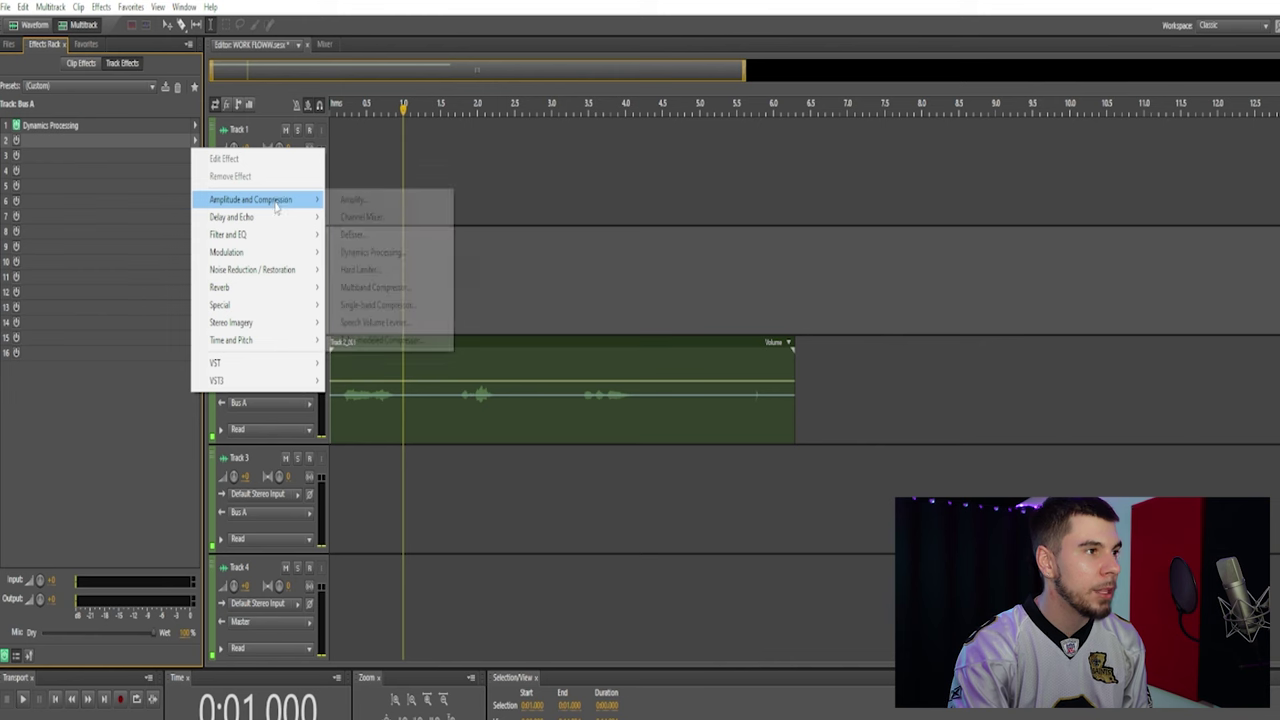
pyautogui.click(375, 287)
pyautogui.click(580, 187)
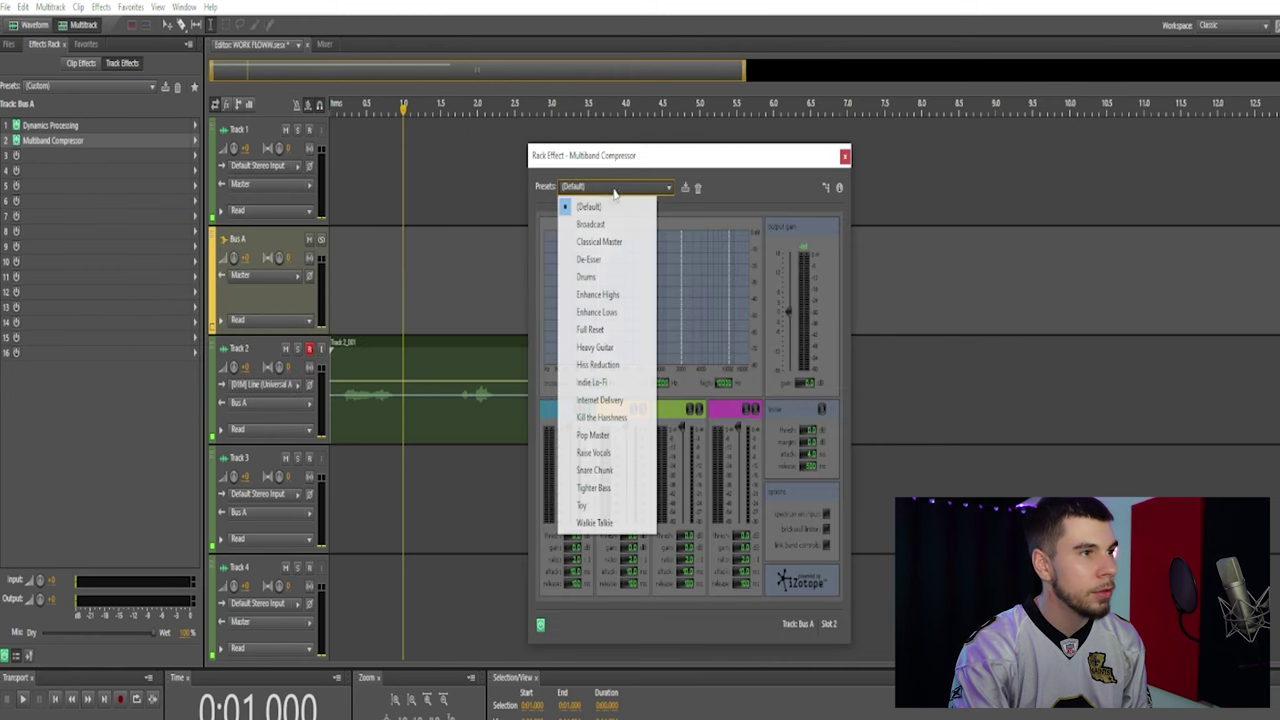
pyautogui.click(593, 435)
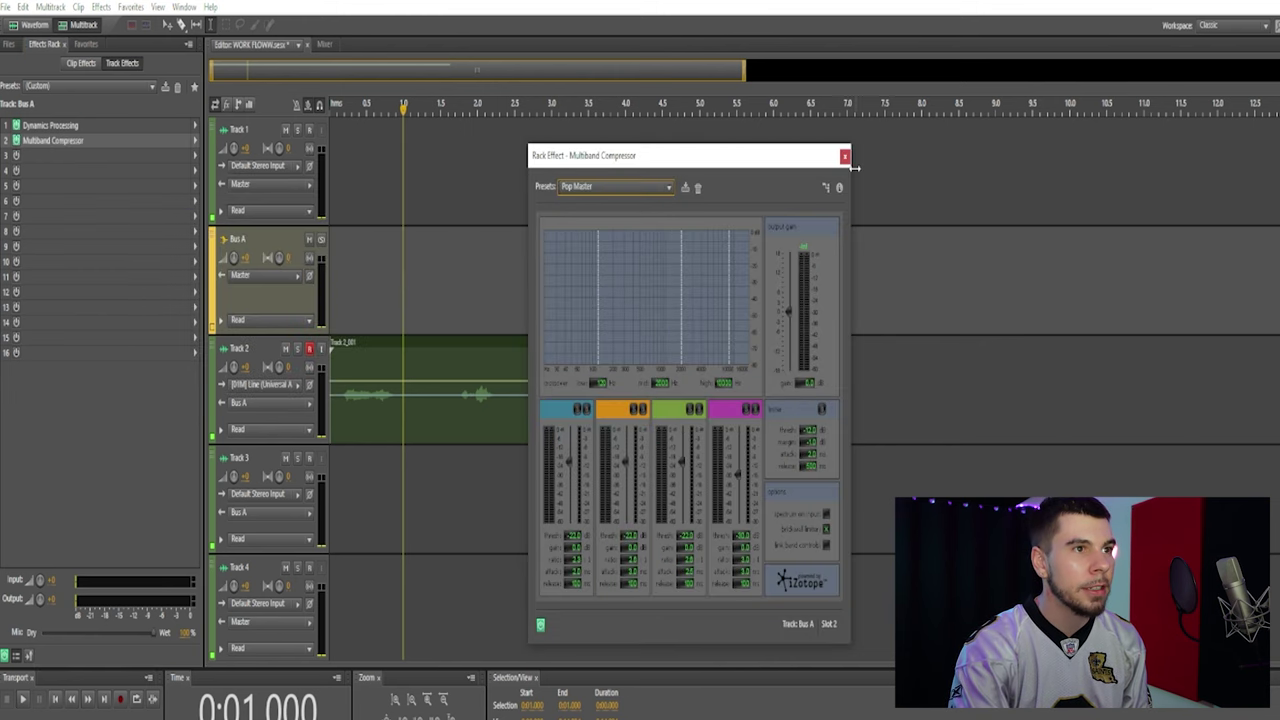
pyautogui.click(845, 157)
# Step: Select Track 3, then Track 2, and set the playhead near 6.6 seconds
pyautogui.click(626, 457)
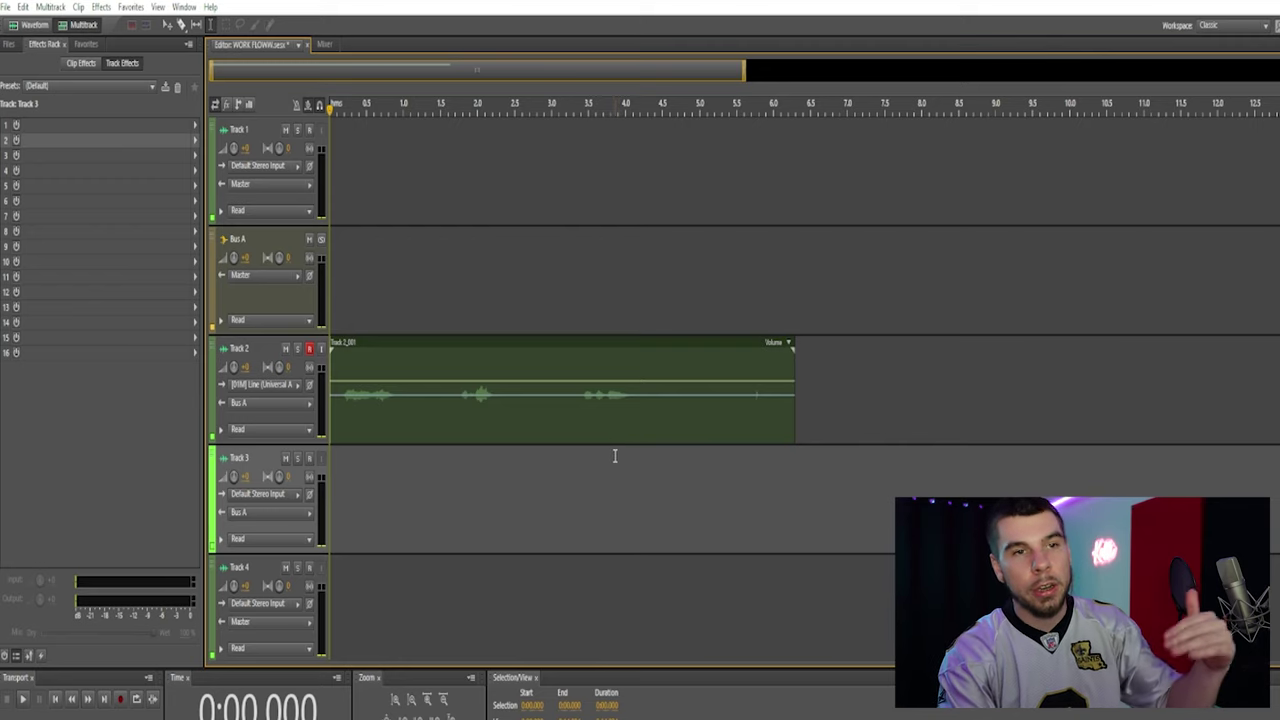
pyautogui.click(821, 379)
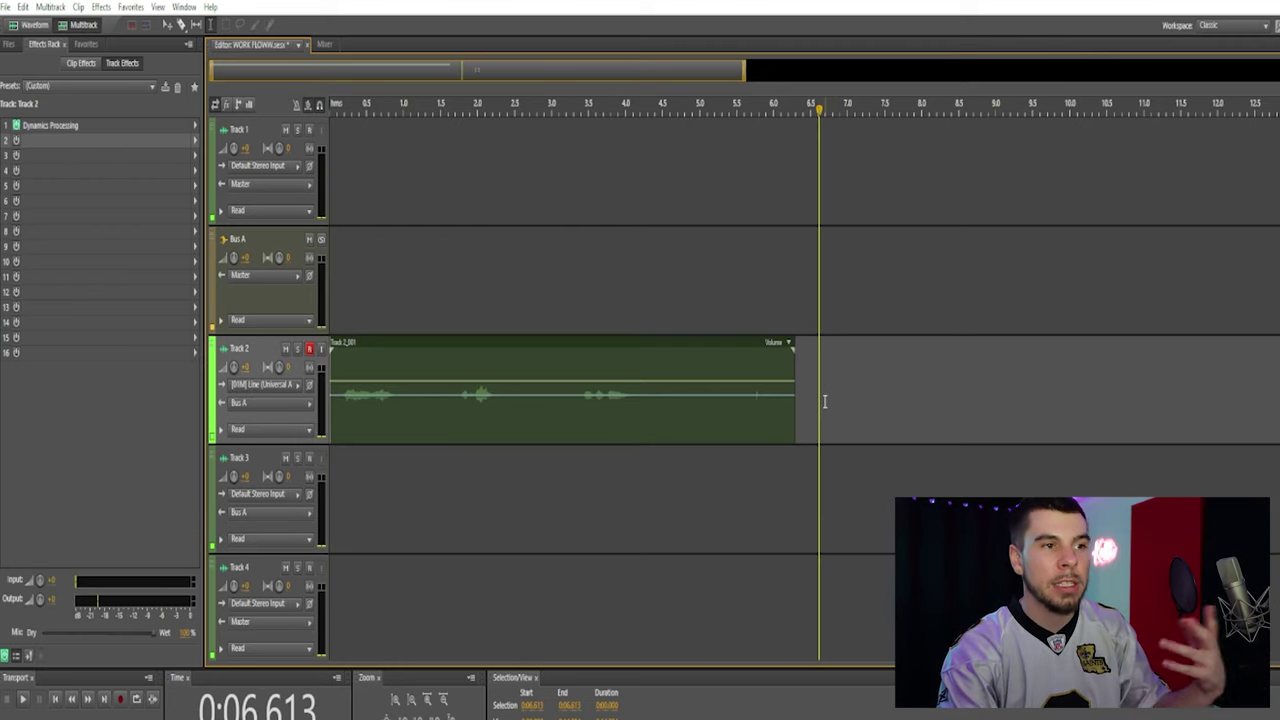
pyautogui.click(824, 420)
# Step: Give the Bus A track the name 'VERSE EFFECTS' and reselect the bus
pyautogui.click(817, 452)
pyautogui.click(821, 429)
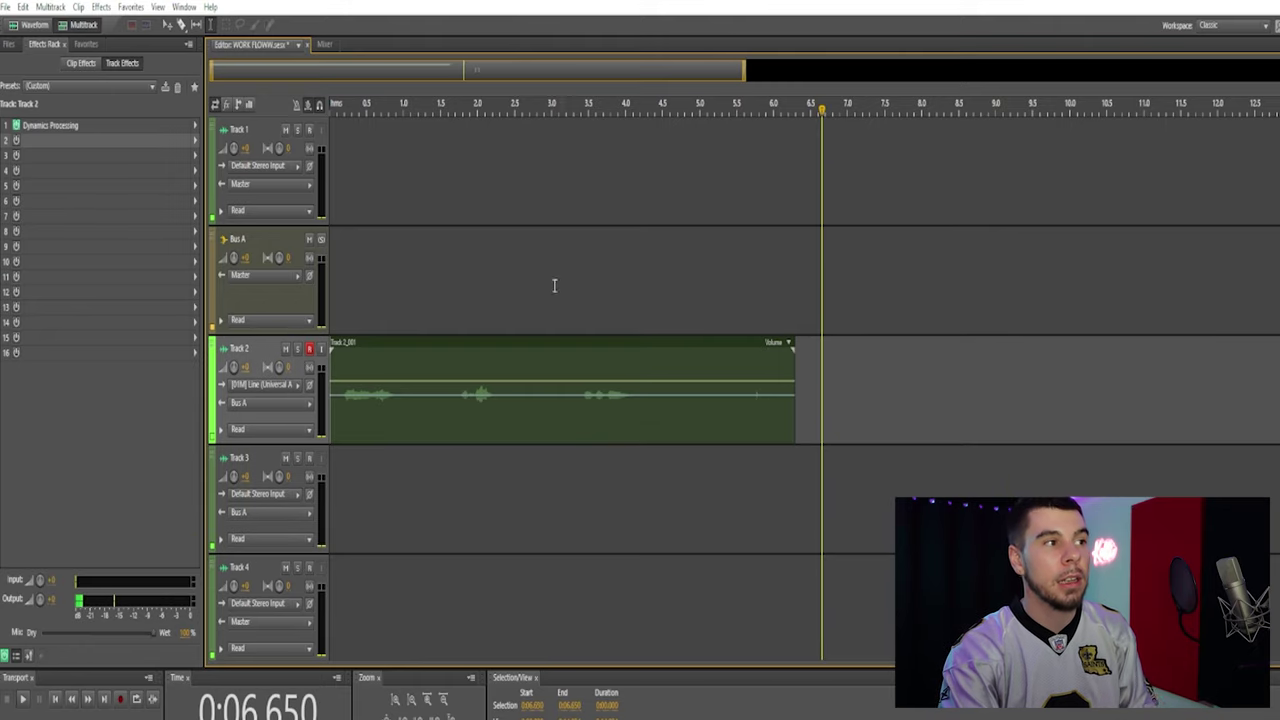
pyautogui.click(407, 259)
pyautogui.click(236, 240)
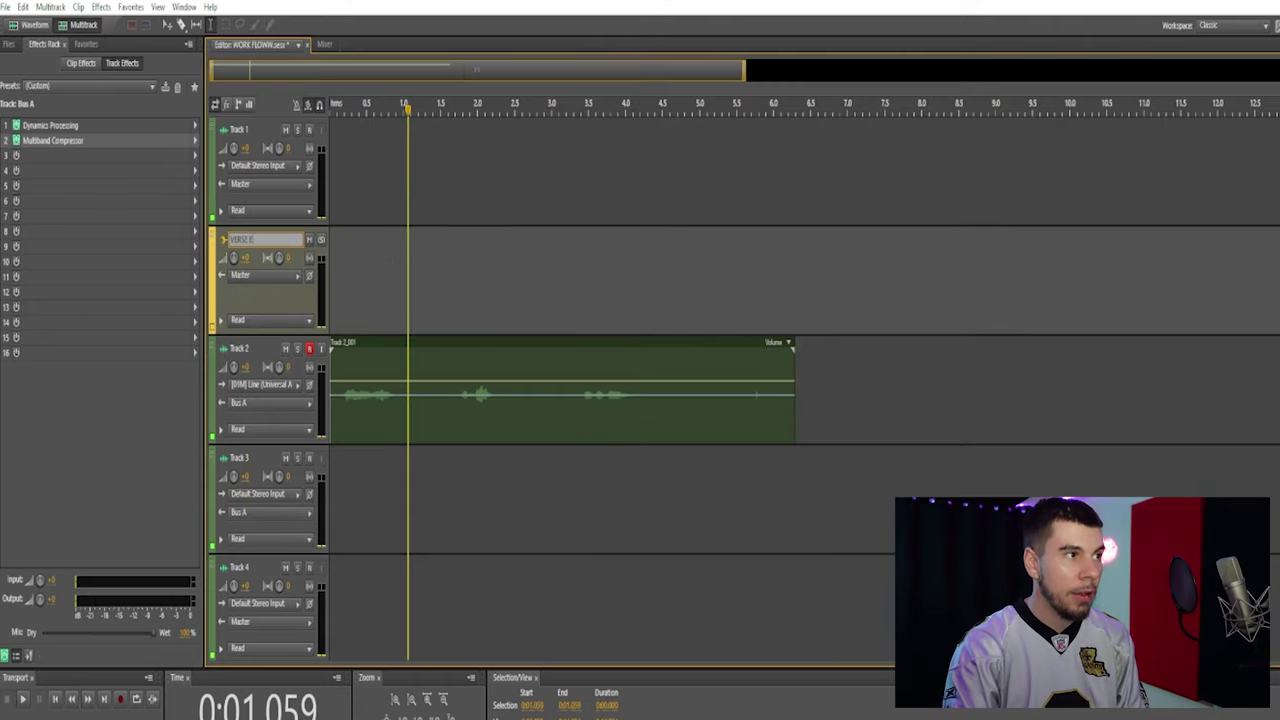
pyautogui.write('VERSE EFFECTS')
pyautogui.press('Return')
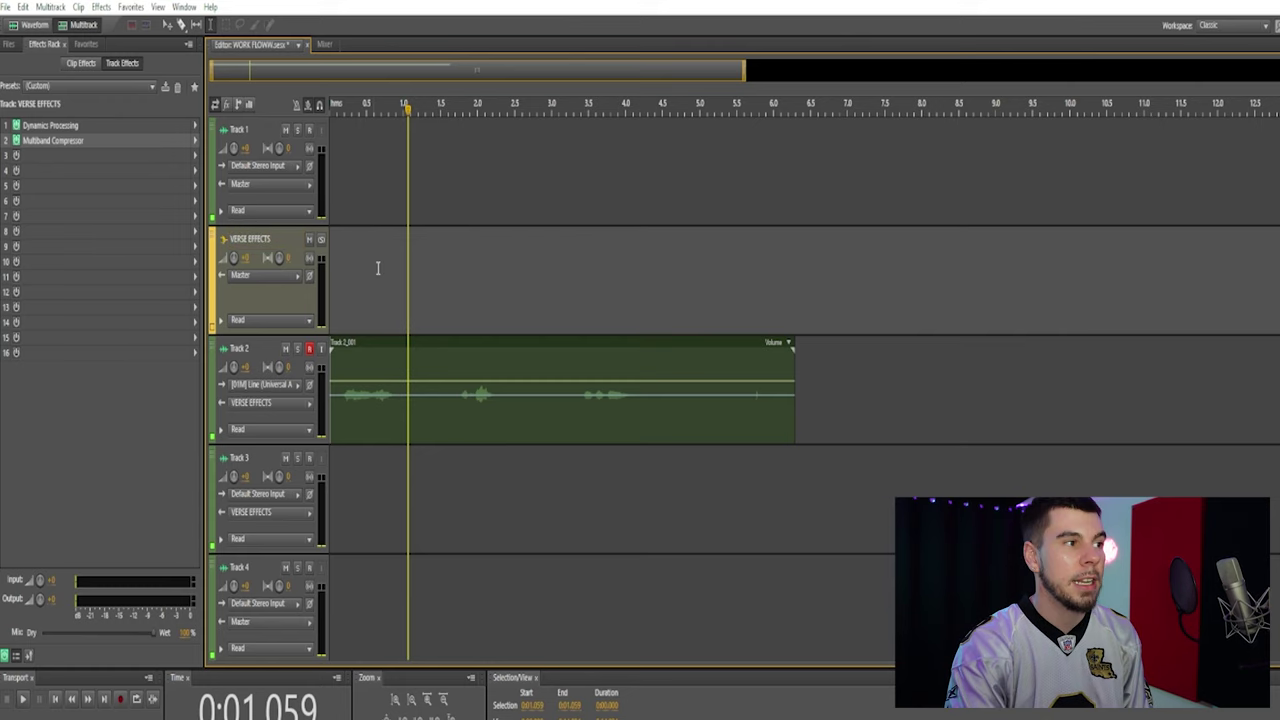
pyautogui.click(263, 352)
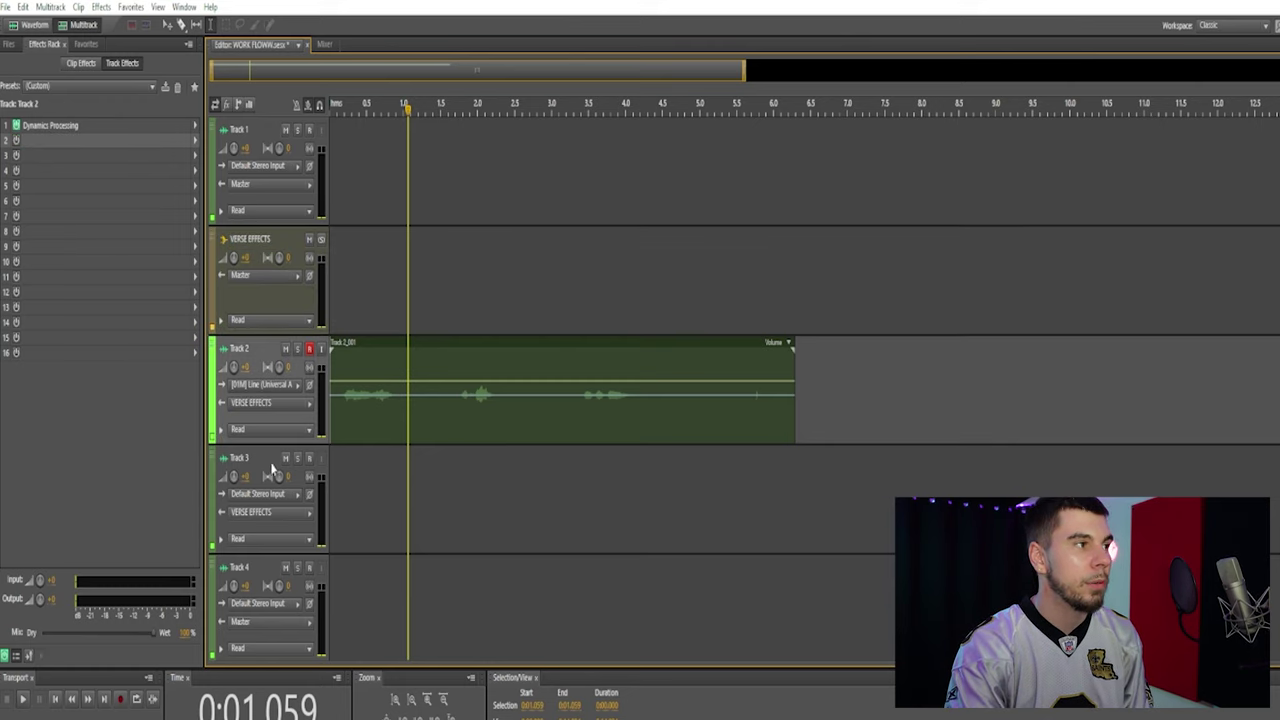
pyautogui.click(386, 270)
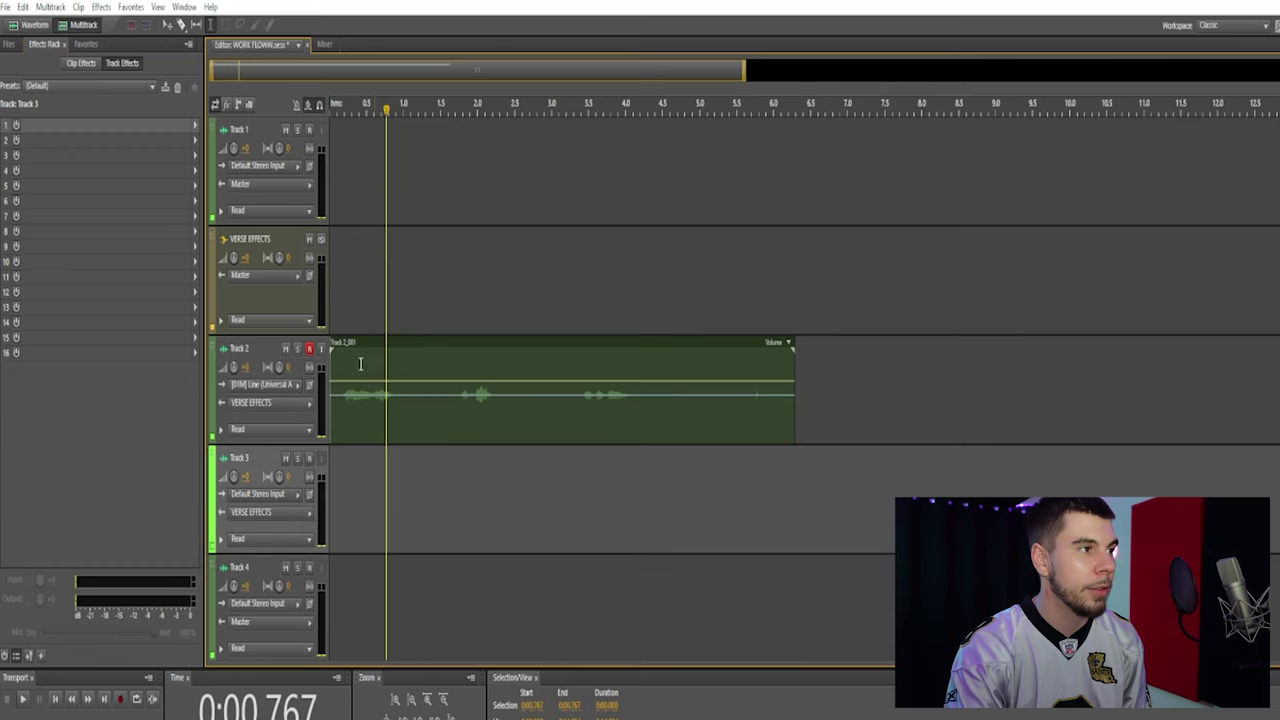
pyautogui.click(378, 270)
# Step: Enter 'VERSE' as the name of Track 2 and of Track 3
pyautogui.doubleClick(240, 253)
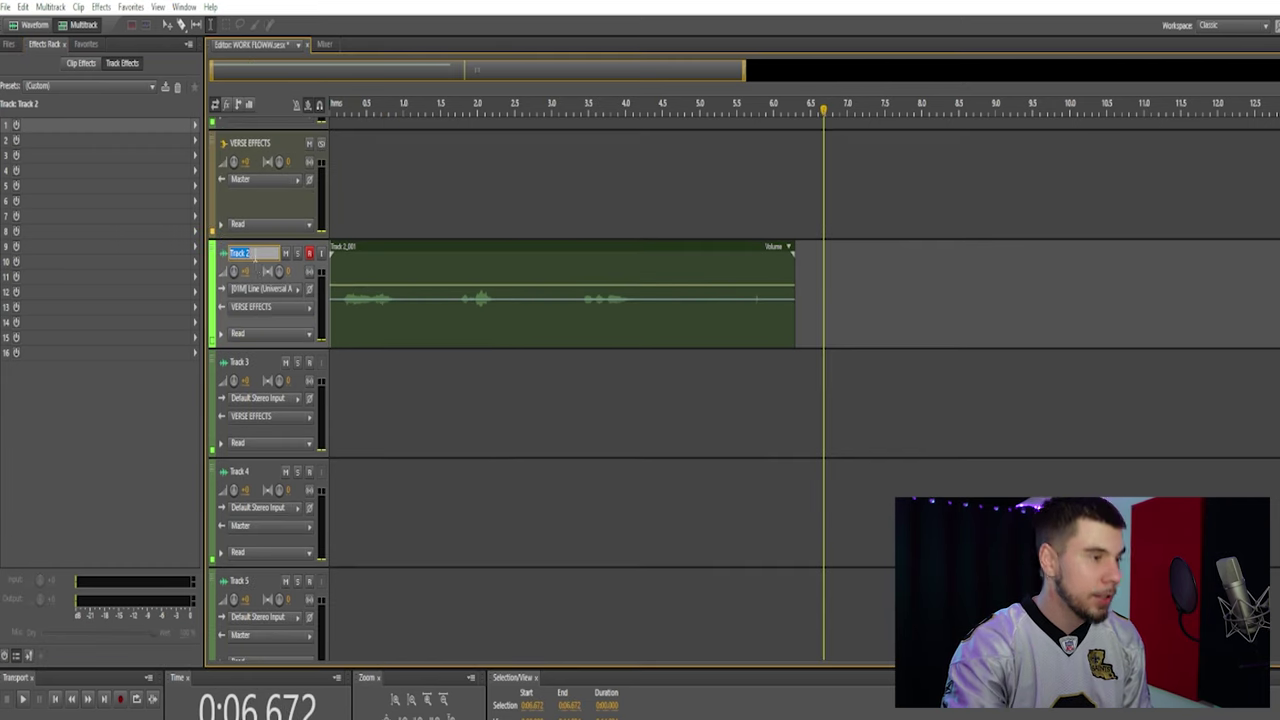
pyautogui.doubleClick(241, 364)
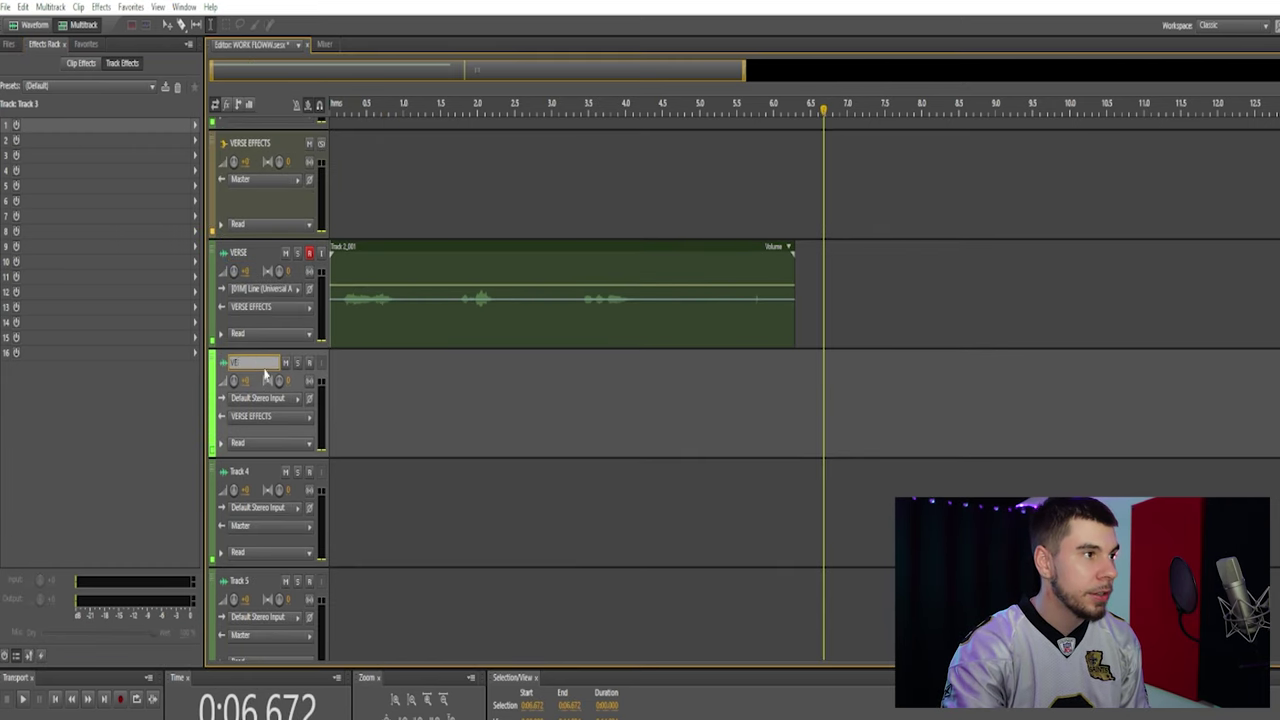
pyautogui.write('VERSE')
pyautogui.press('Return')
pyautogui.click(440, 400)
pyautogui.press('Delete')
pyautogui.click(352, 340)
pyautogui.click(390, 290)
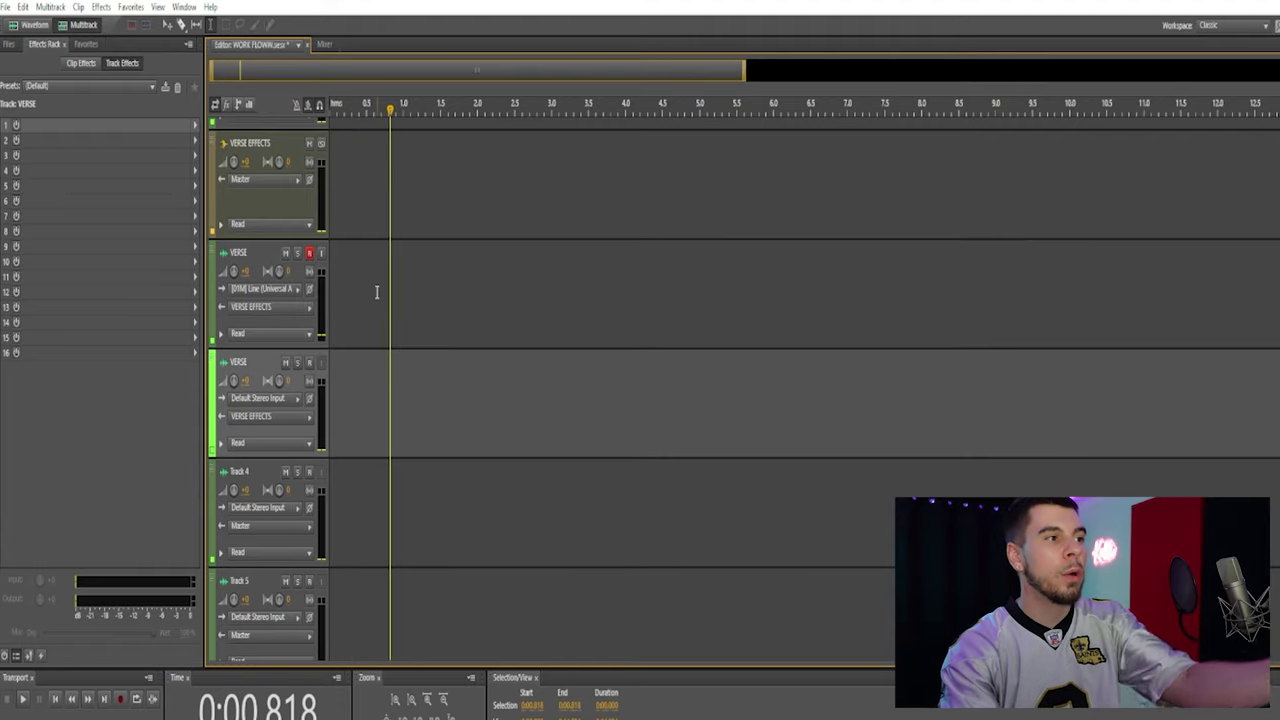
pyautogui.click(391, 420)
# Step: Check both VERSE tracks, then select the VERSE EFFECTS bus
pyautogui.click(395, 322)
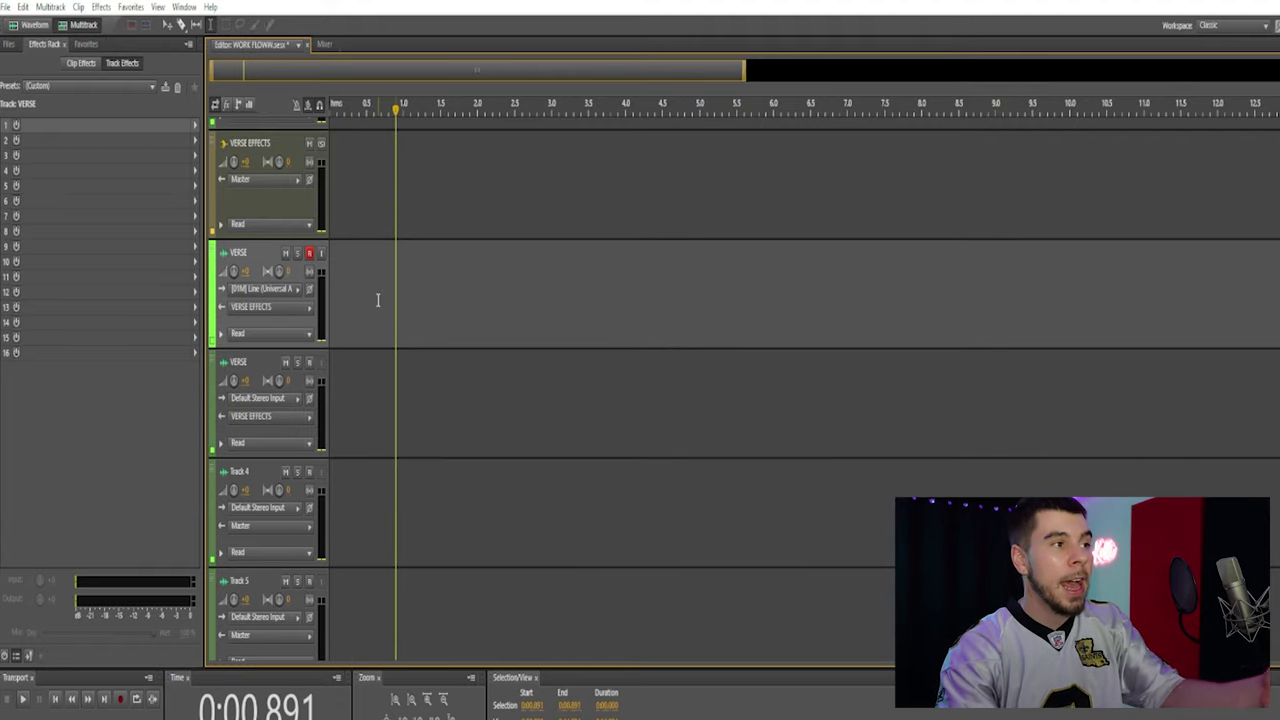
pyautogui.click(352, 400)
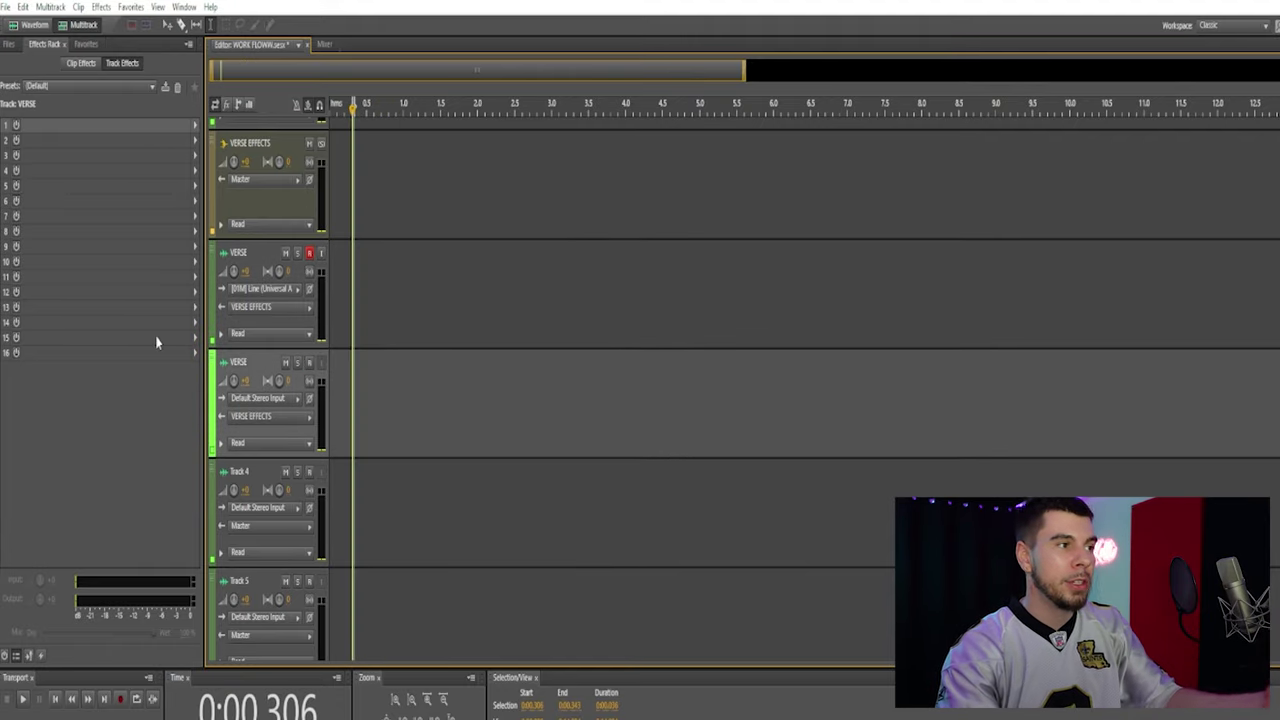
pyautogui.click(374, 297)
pyautogui.click(355, 216)
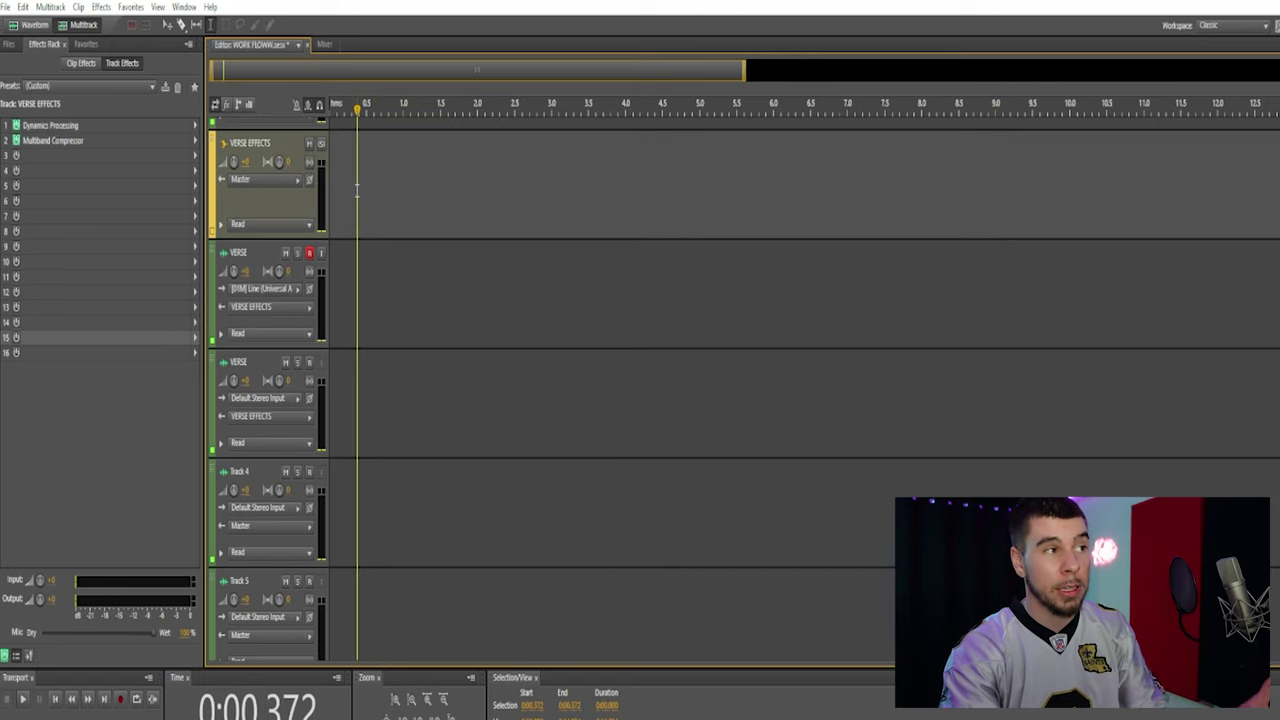
# Step: Add stereo bus Bus B below Track 1 and begin renaming it
pyautogui.scroll(1, 352, 216)
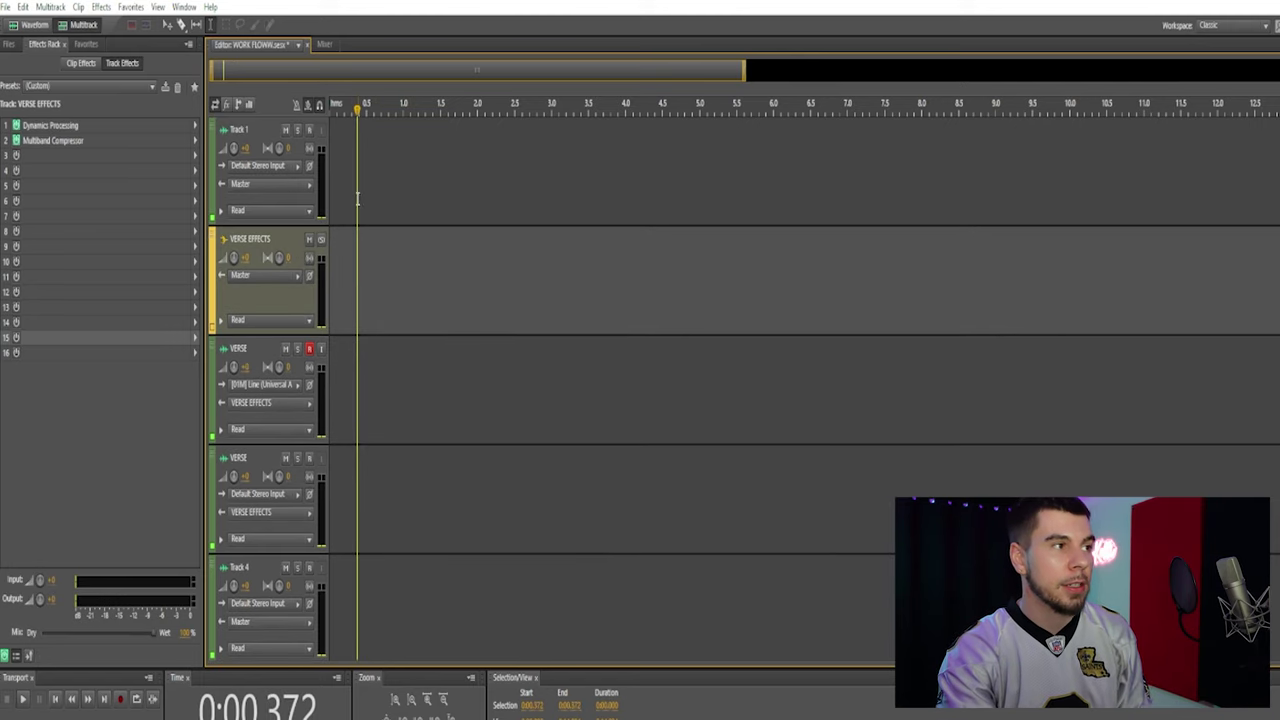
pyautogui.rightClick(359, 202)
pyautogui.moveTo(443, 299)
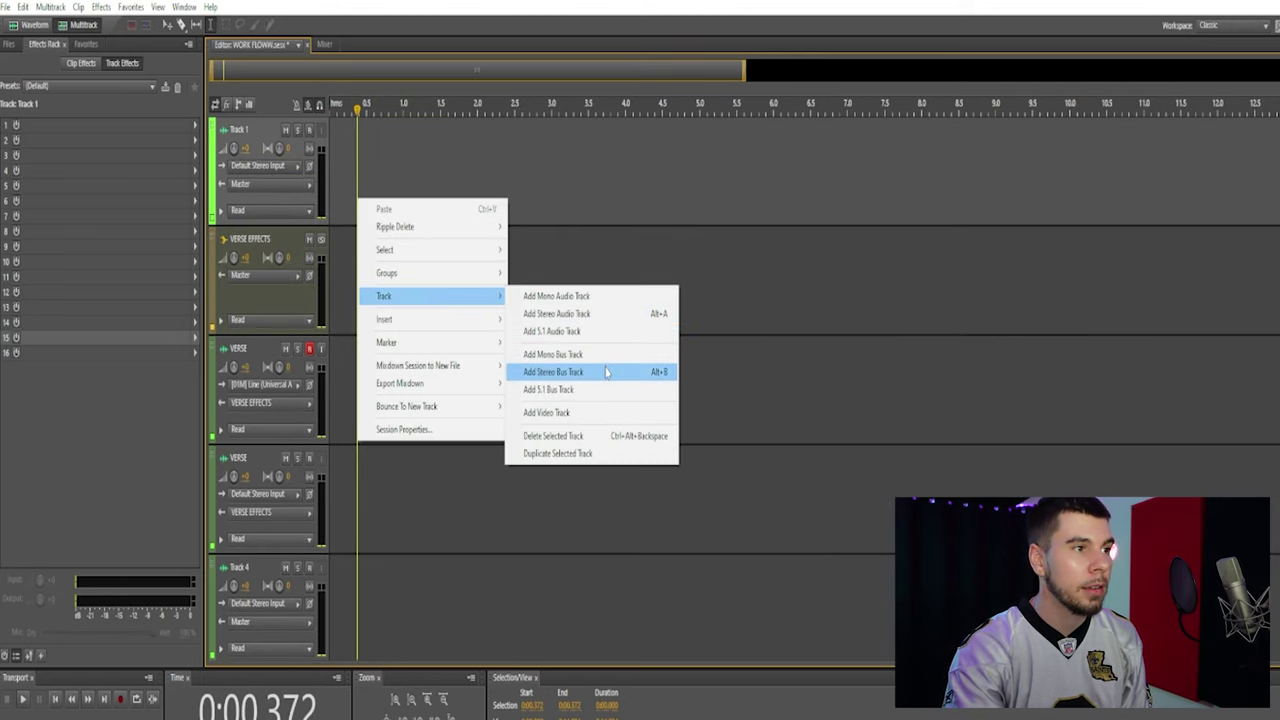
pyautogui.click(560, 372)
pyautogui.click(238, 240)
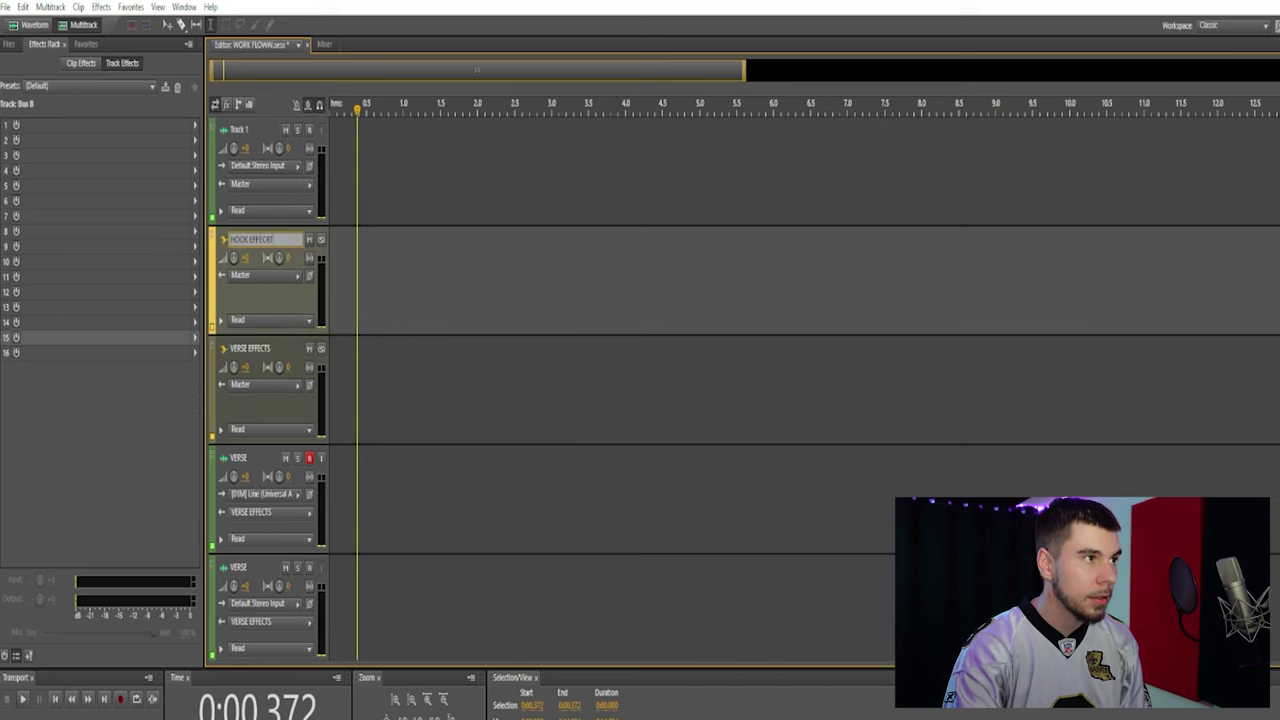
# Step: Fill the HOOK EFFECTS rack with Dynamics Processing in slot 1 and Studio Reverb in slot 2
pyautogui.click(196, 125)
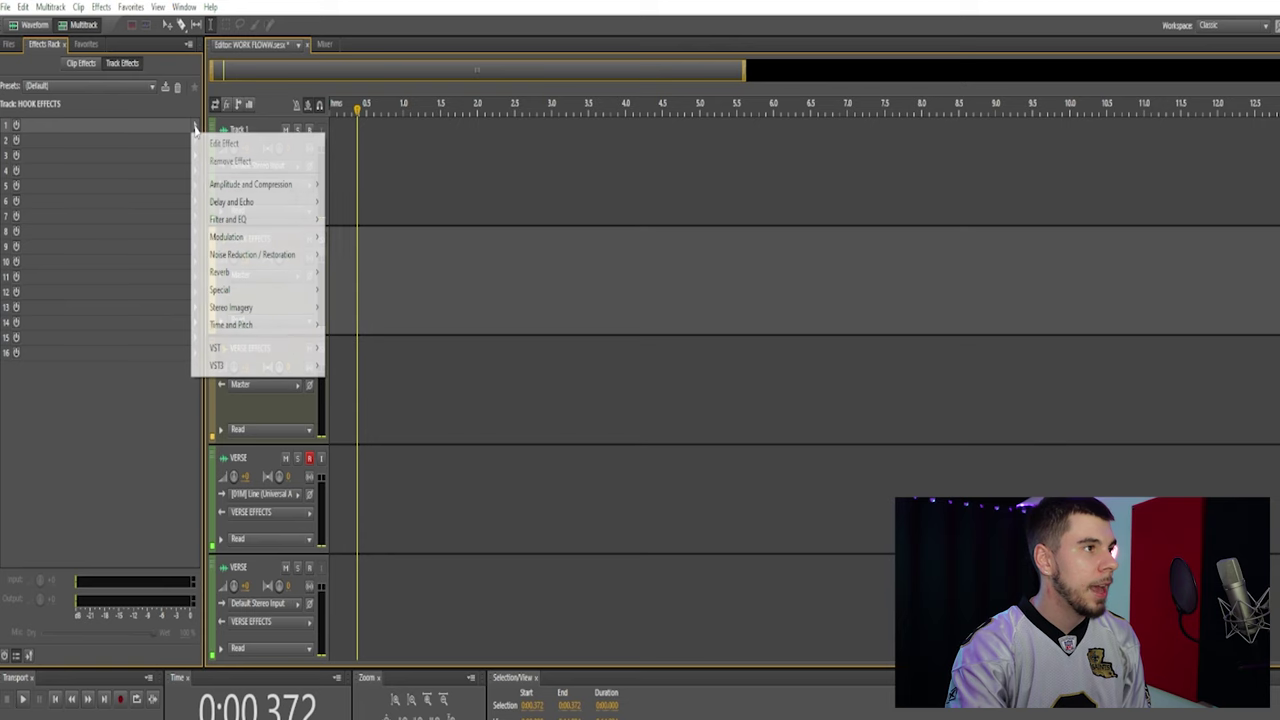
pyautogui.click(196, 125)
pyautogui.click(196, 125)
pyautogui.moveTo(305, 192)
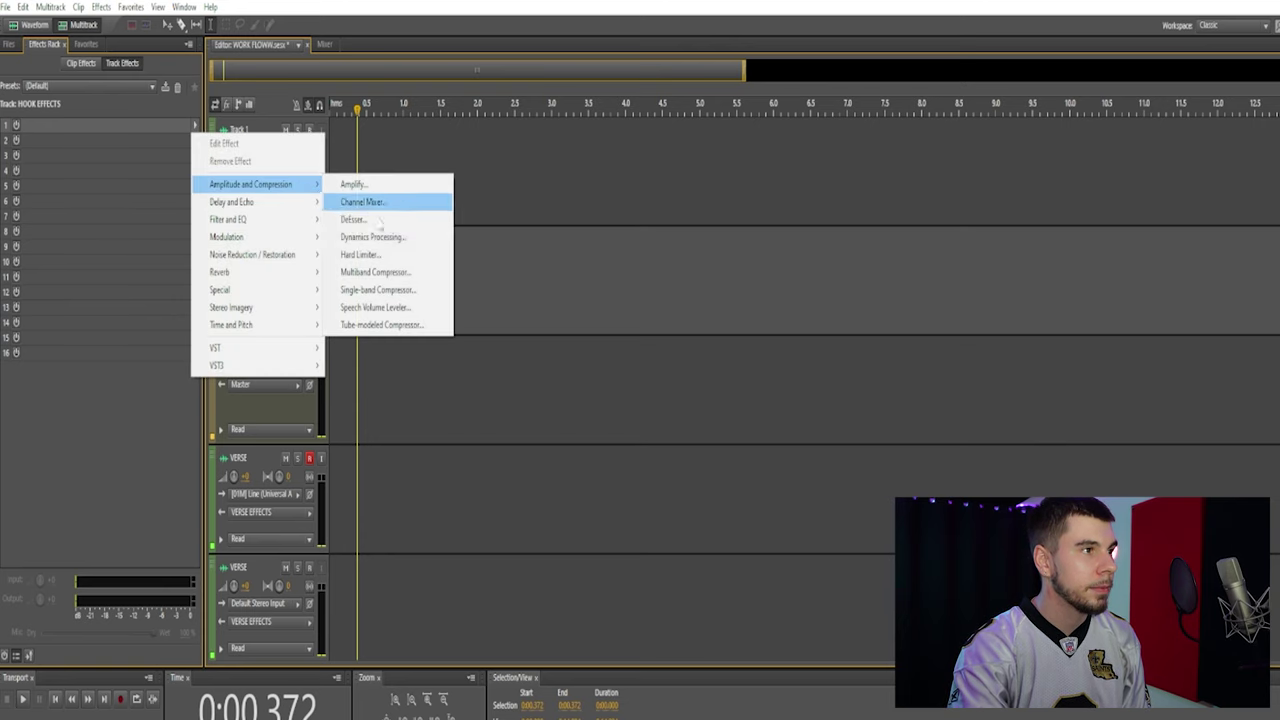
pyautogui.click(410, 247)
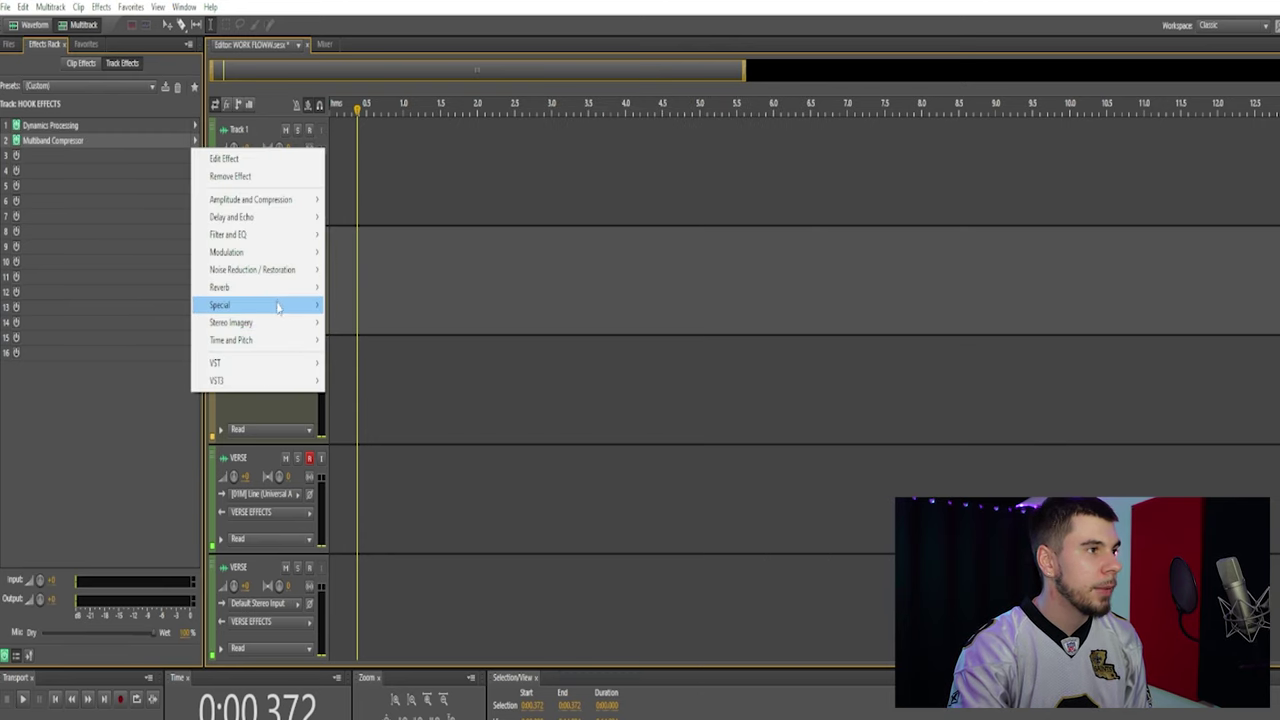
pyautogui.moveTo(285, 290)
pyautogui.click(382, 340)
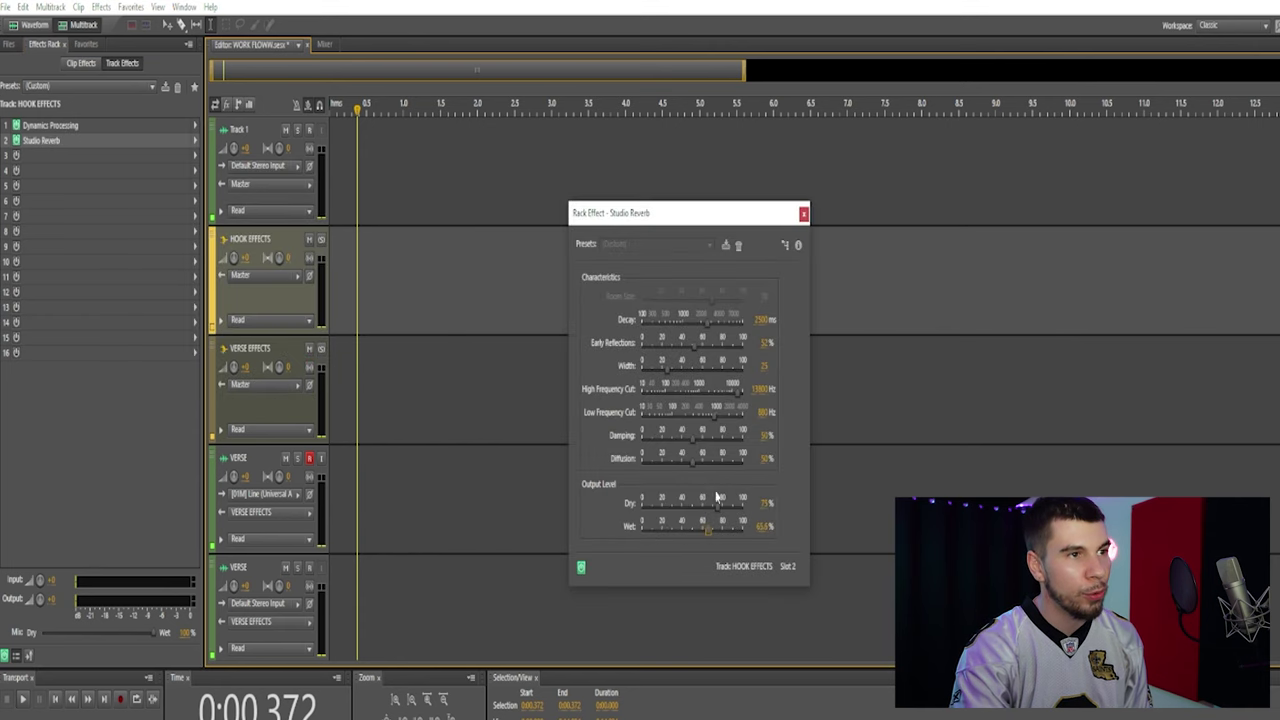
pyautogui.click(803, 213)
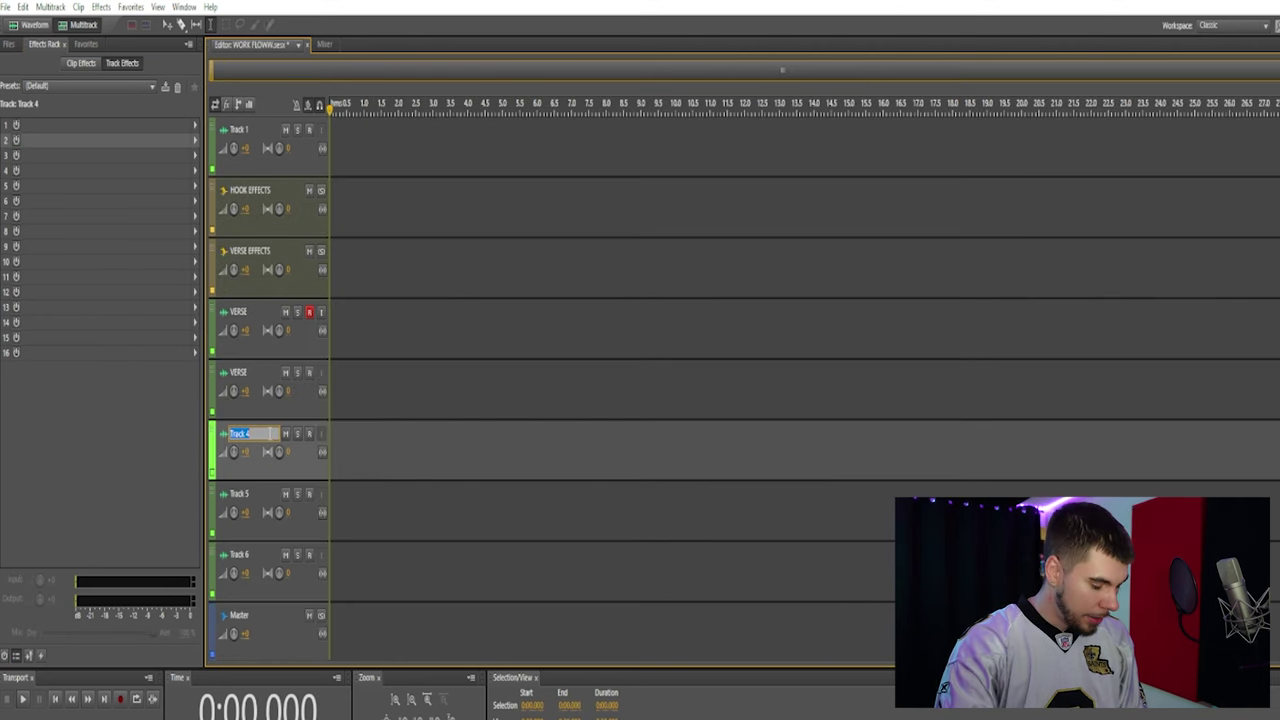
# Step: Name both Track 4 and Track 5 'HOOK'
pyautogui.press('Return')
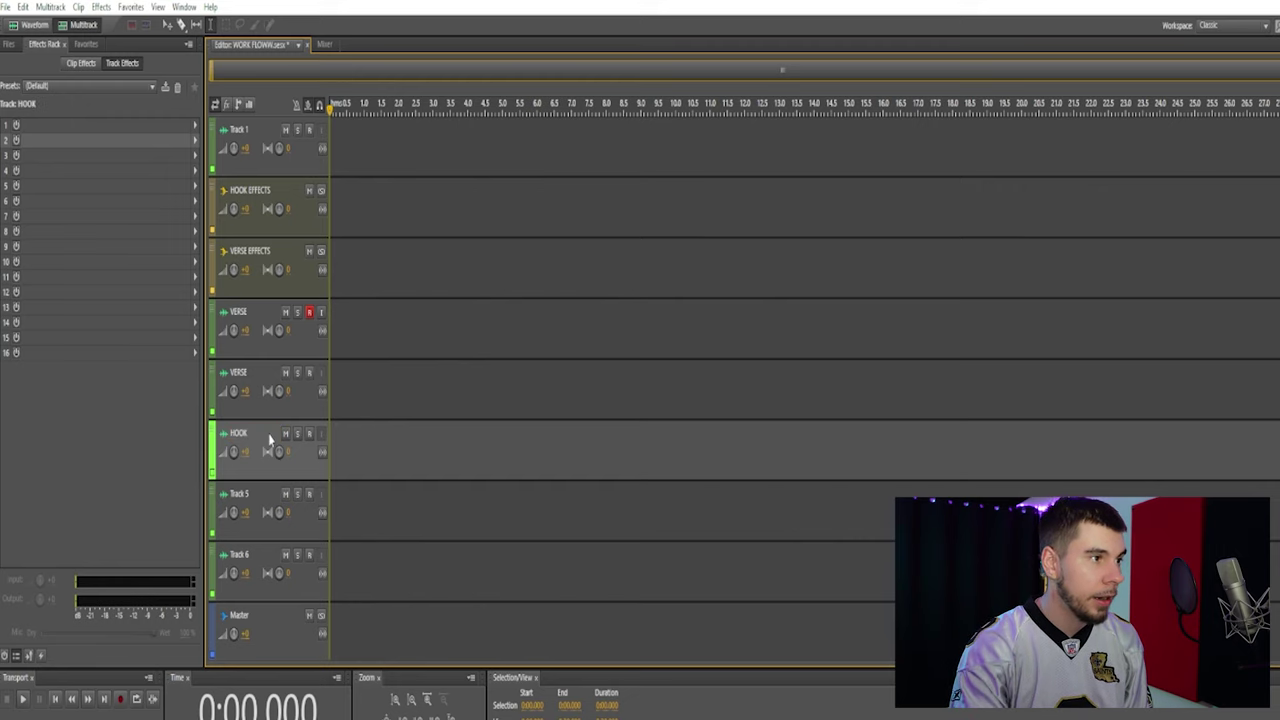
pyautogui.click(246, 493)
pyautogui.click(246, 491)
pyautogui.write('HO')
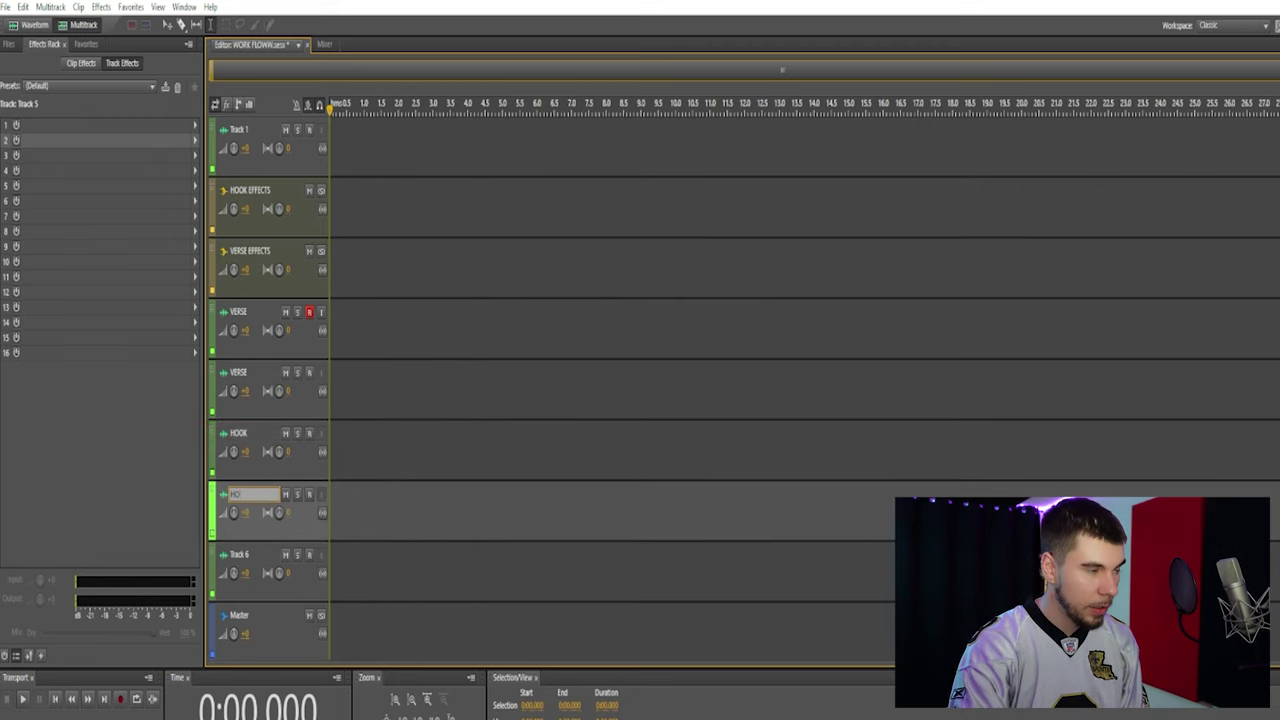
pyautogui.write('OK')
pyautogui.press('Return')
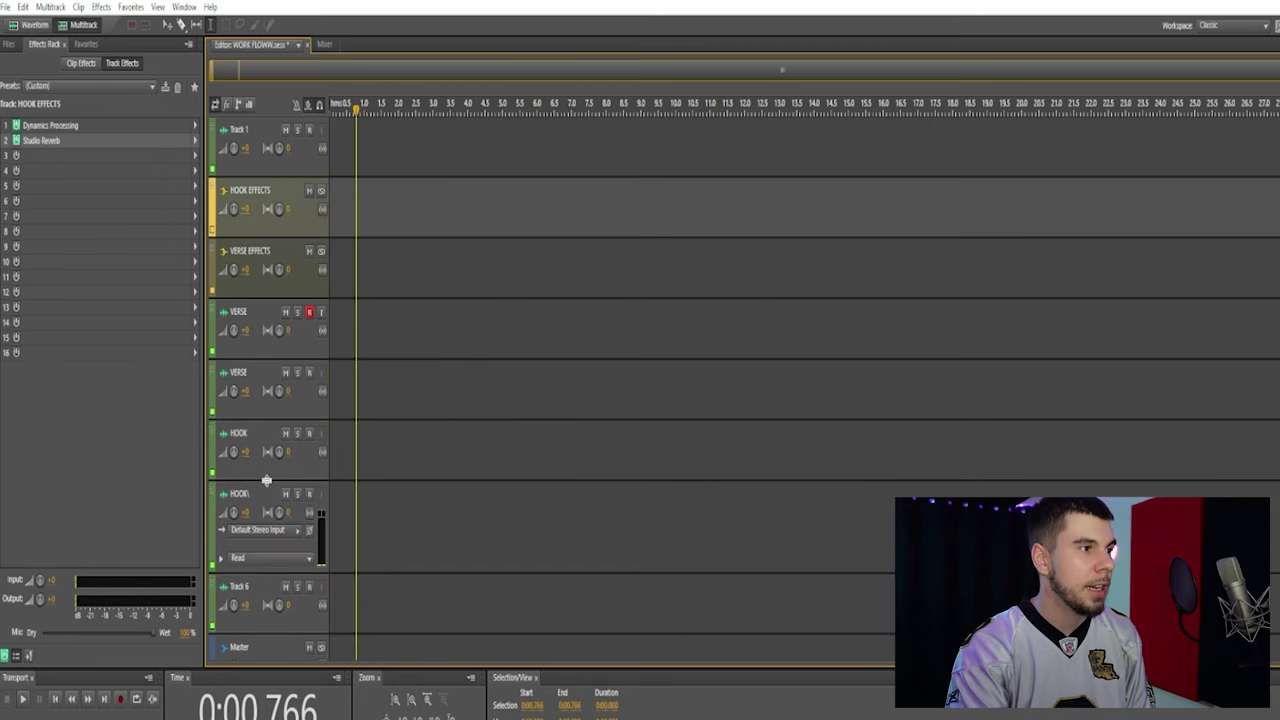
# Step: Route the first HOOK track's output to Bus > HOOK EFFECTS and open the second's output routing
pyautogui.moveTo(266, 480); pyautogui.dragTo(266, 524)
pyautogui.click(292, 490)
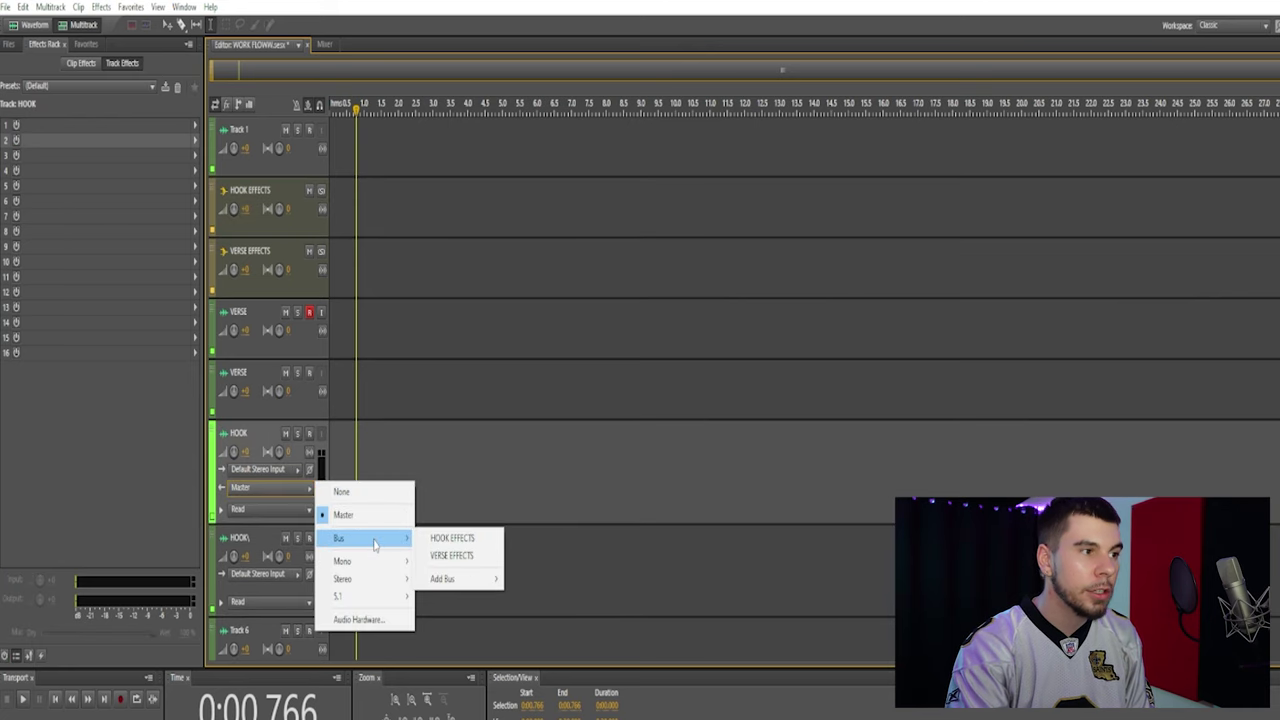
pyautogui.click(452, 538)
pyautogui.moveTo(282, 617); pyautogui.dragTo(282, 644)
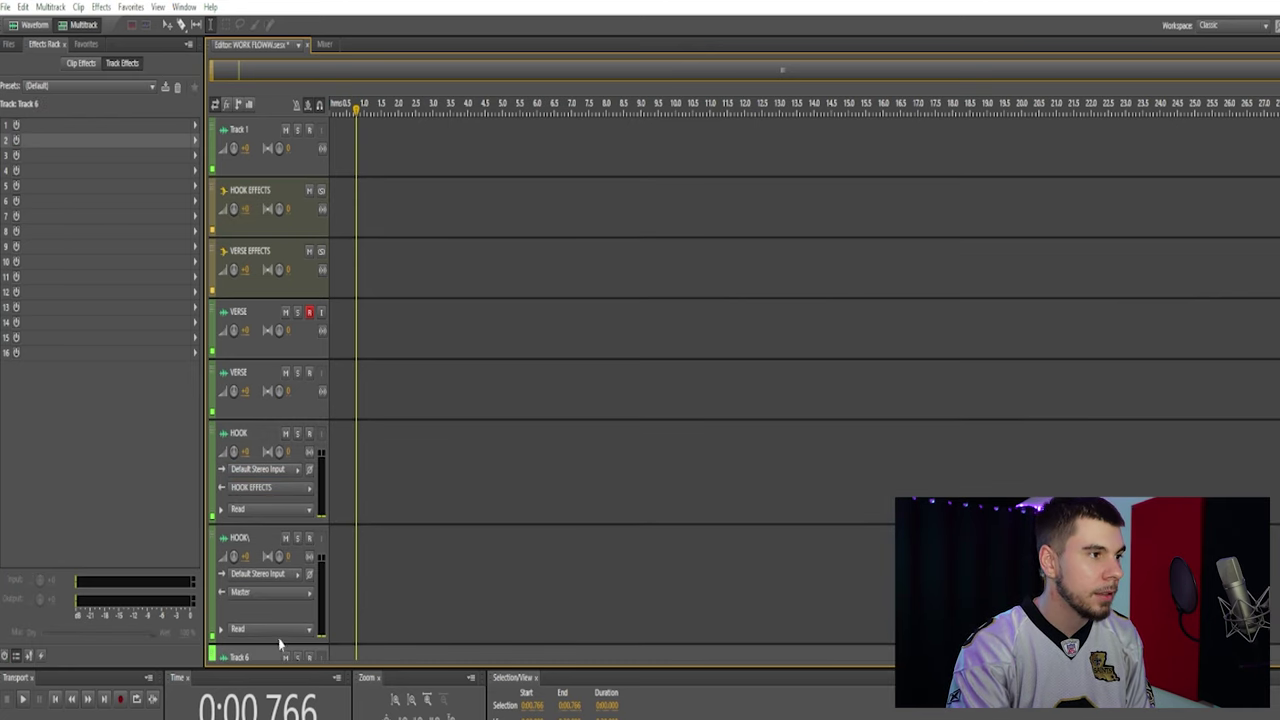
pyautogui.click(287, 593)
pyautogui.moveTo(360, 642)
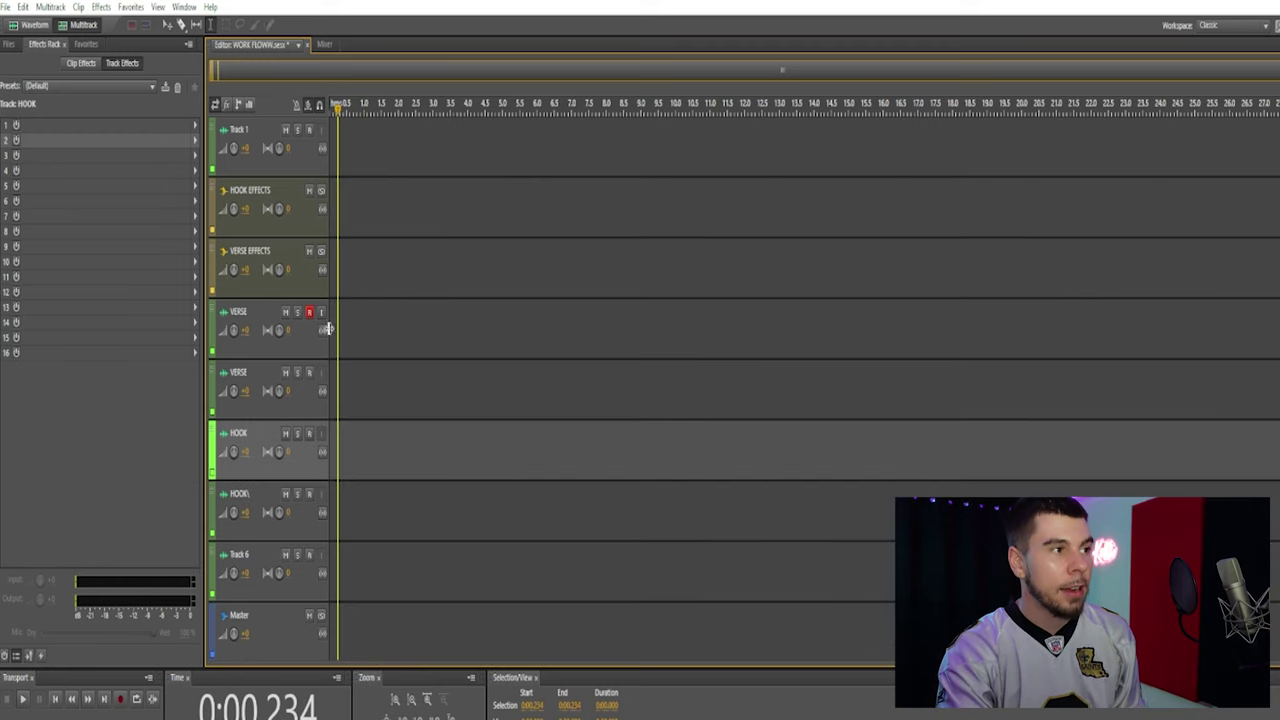
# Step: Select the VERSE and HOOK tracks one by one to review their Effects Racks
pyautogui.click(342, 328)
pyautogui.click(351, 385)
pyautogui.click(348, 455)
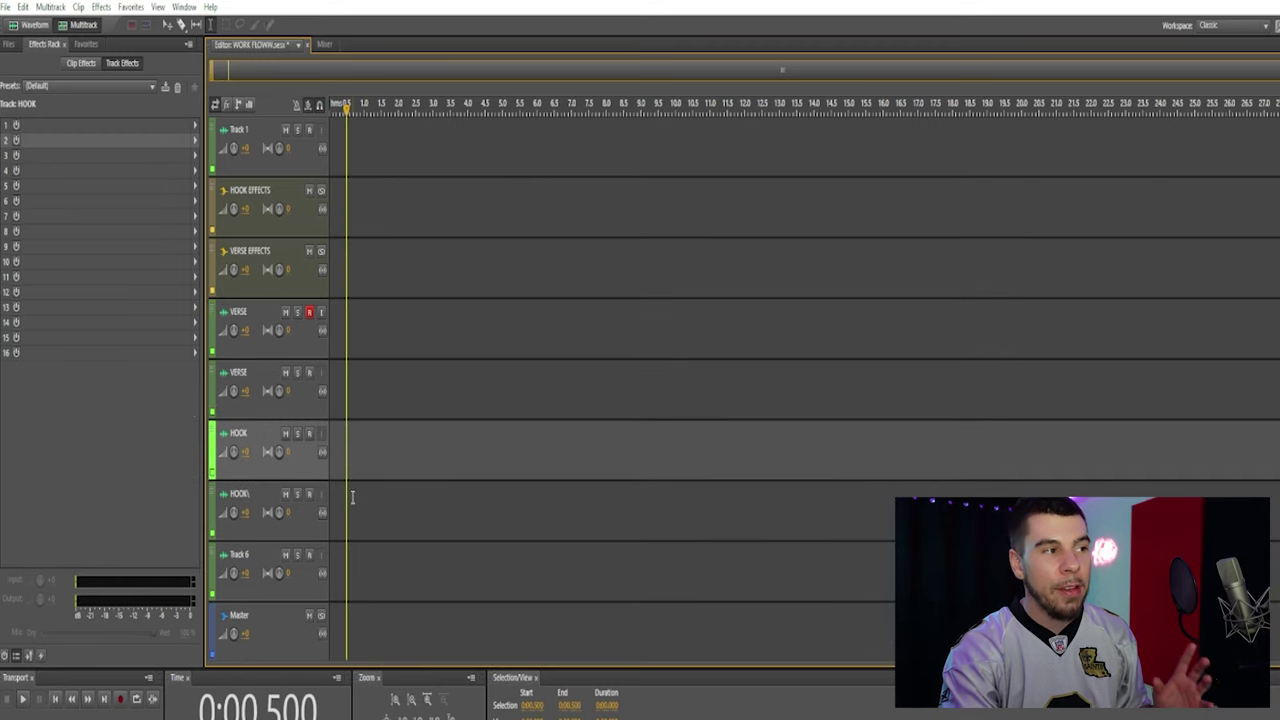
pyautogui.click(353, 500)
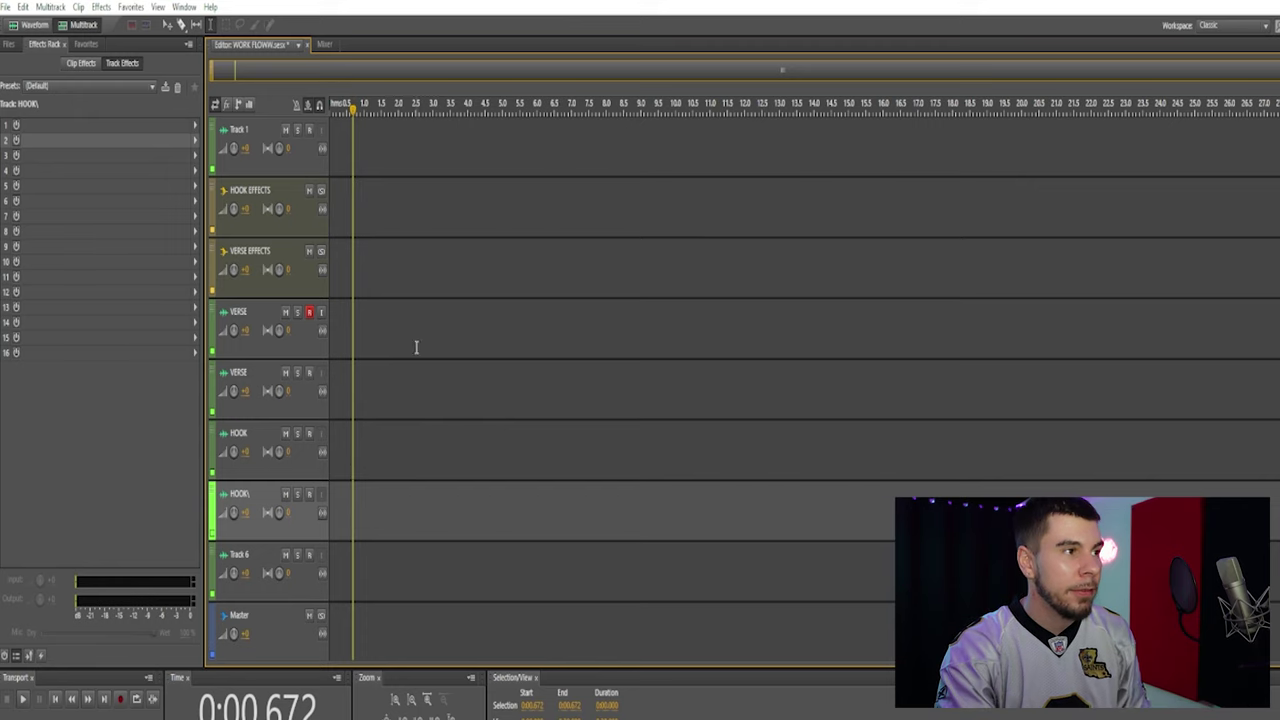
pyautogui.click(356, 332)
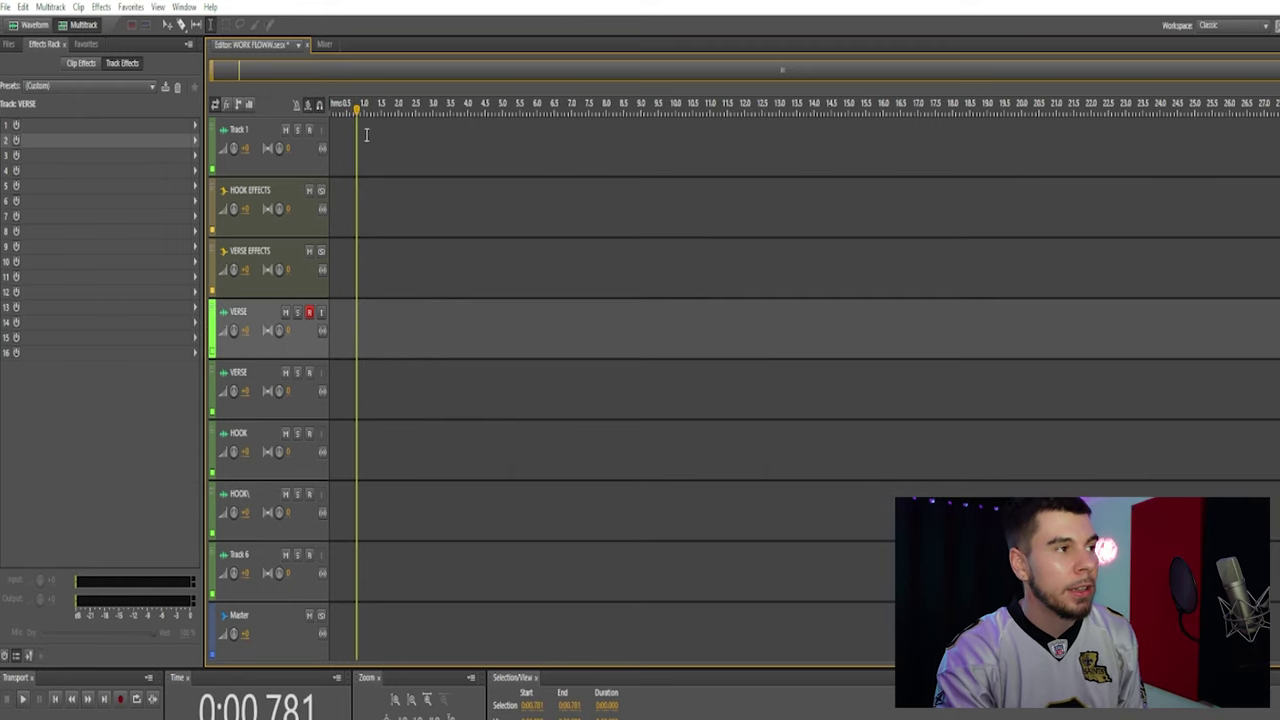
pyautogui.click(364, 388)
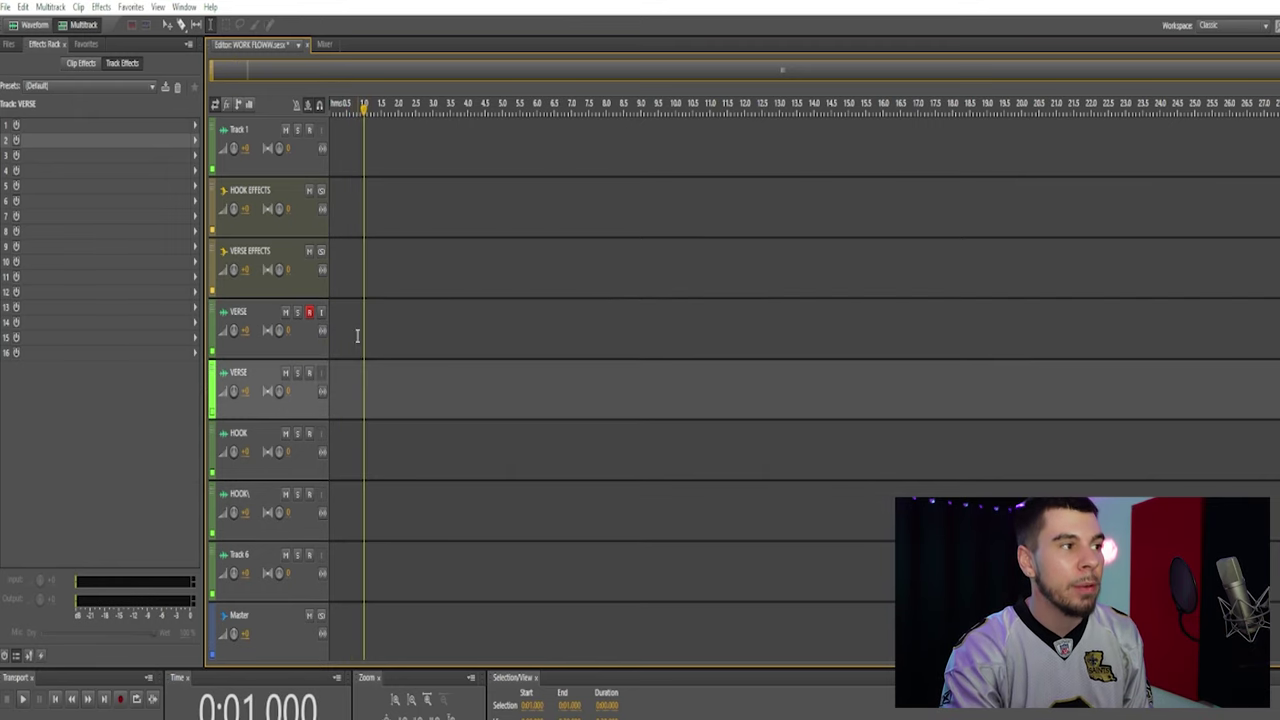
pyautogui.click(357, 334)
pyautogui.click(365, 322)
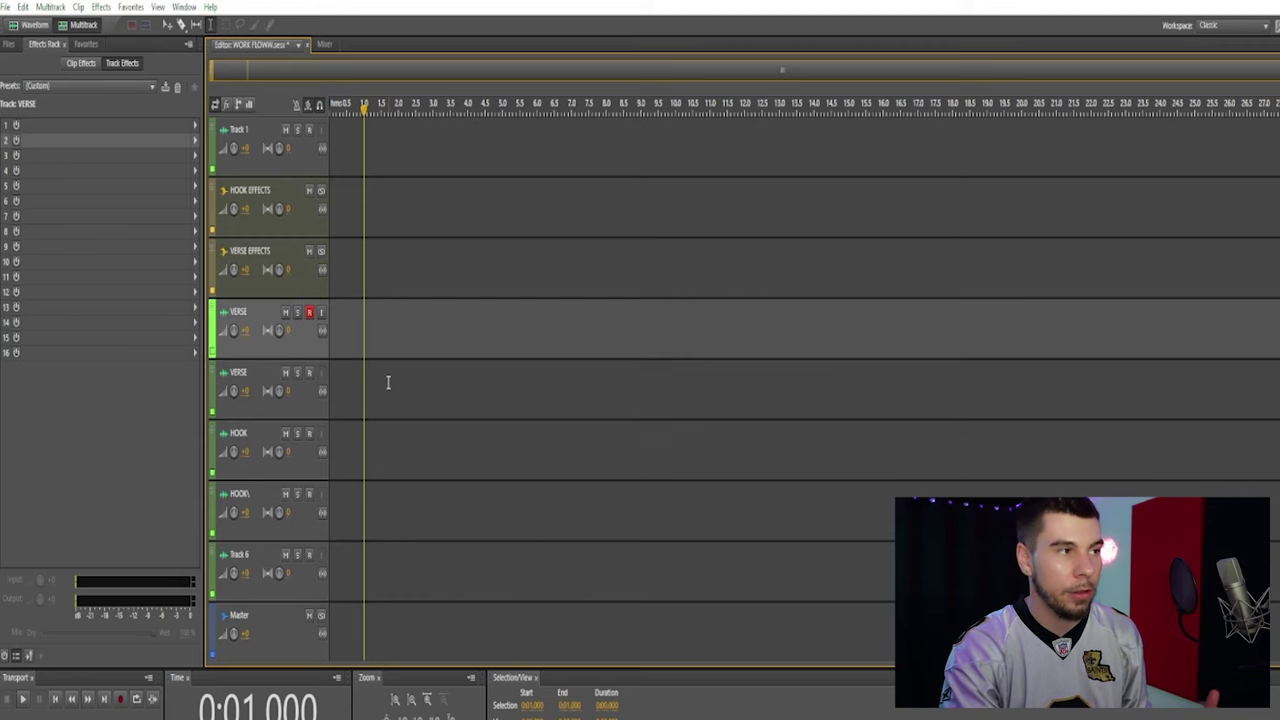
pyautogui.click(376, 505)
# Step: Step through every track from the first VERSE track down to Track 6, ending on the second VERSE track
pyautogui.click(357, 334)
pyautogui.click(355, 398)
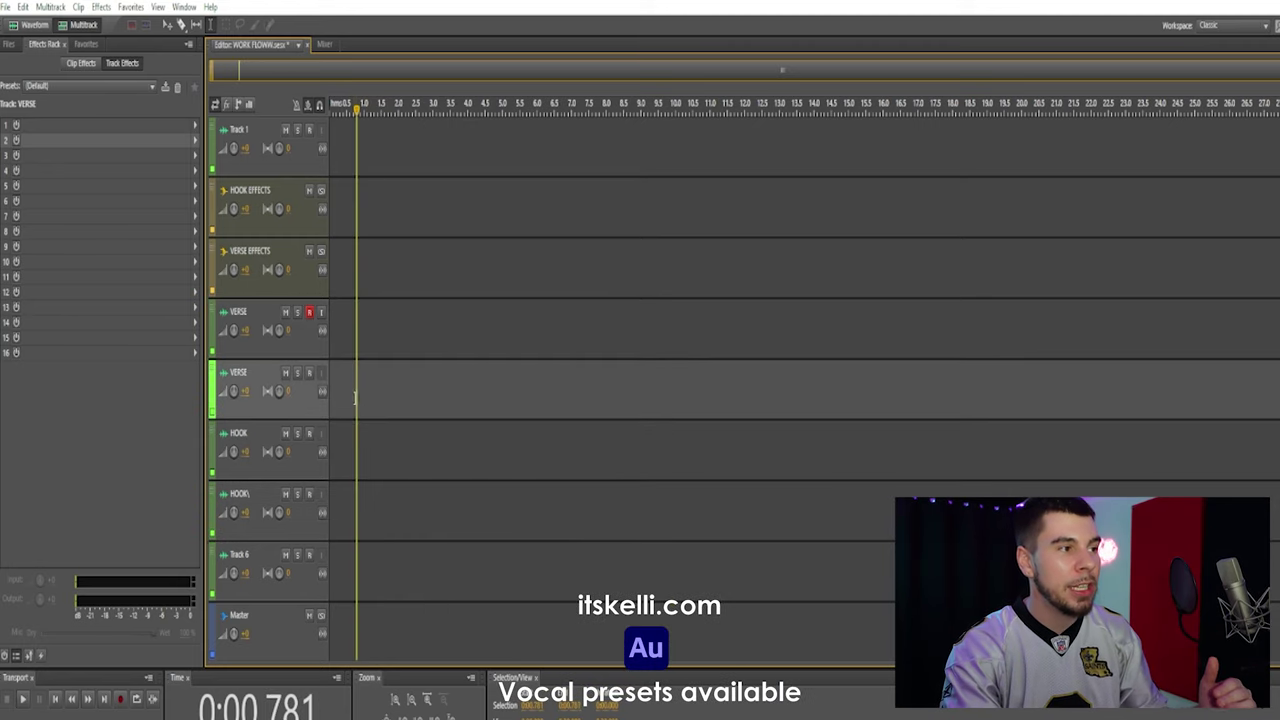
pyautogui.click(357, 468)
pyautogui.click(360, 515)
pyautogui.click(362, 568)
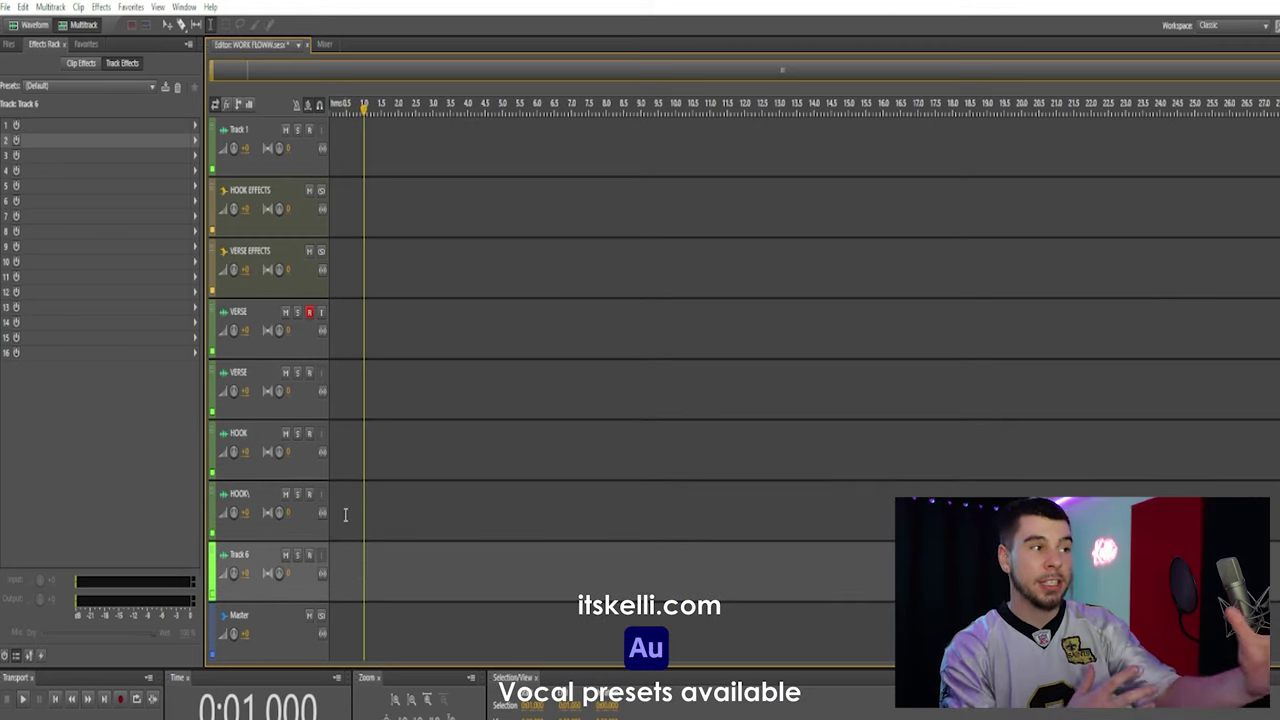
pyautogui.click(337, 395)
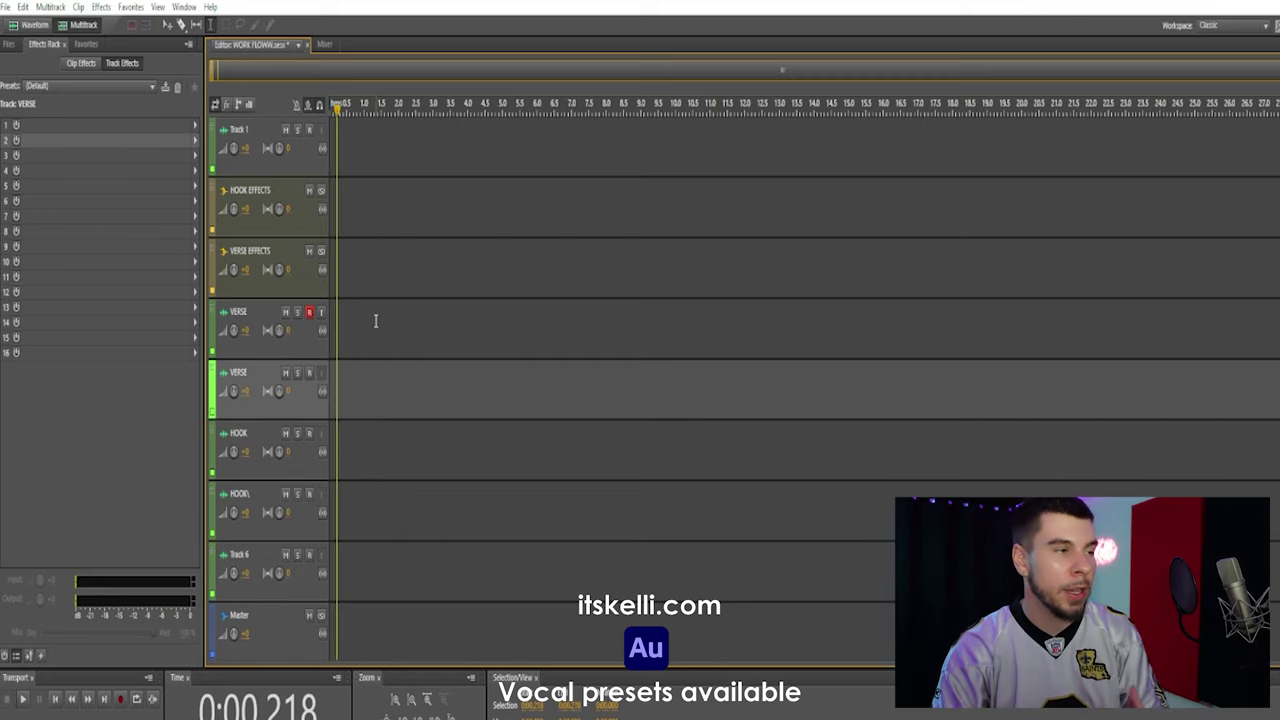
# Step: Inspect the effects on the HOOK EFFECTS and VERSE EFFECTS buses, then deselect the bus
pyautogui.click(347, 207)
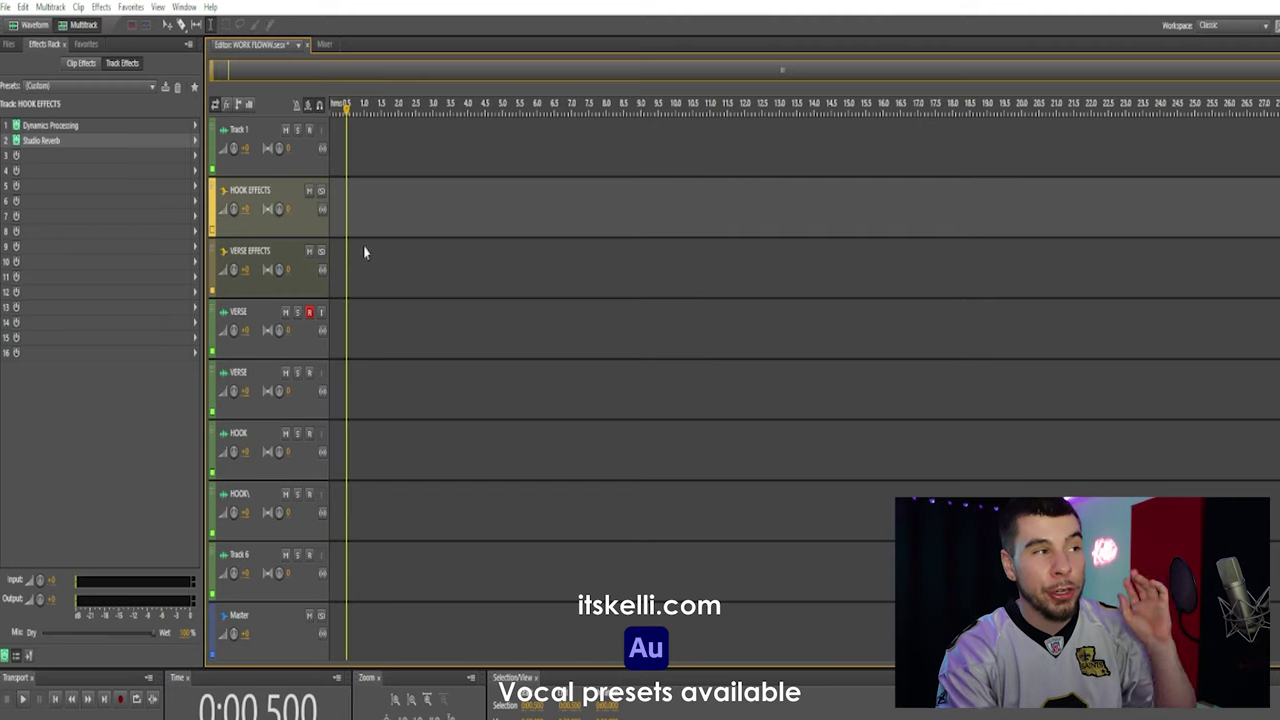
pyautogui.click(345, 275)
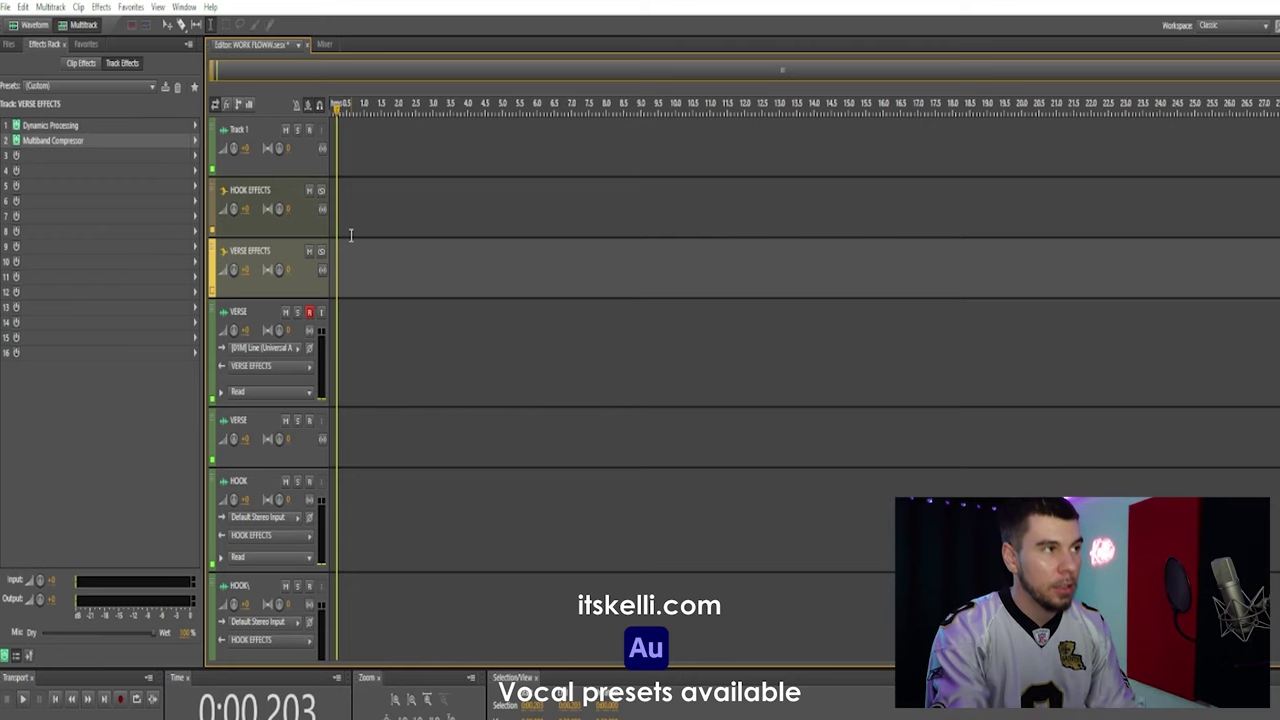
pyautogui.click(403, 306)
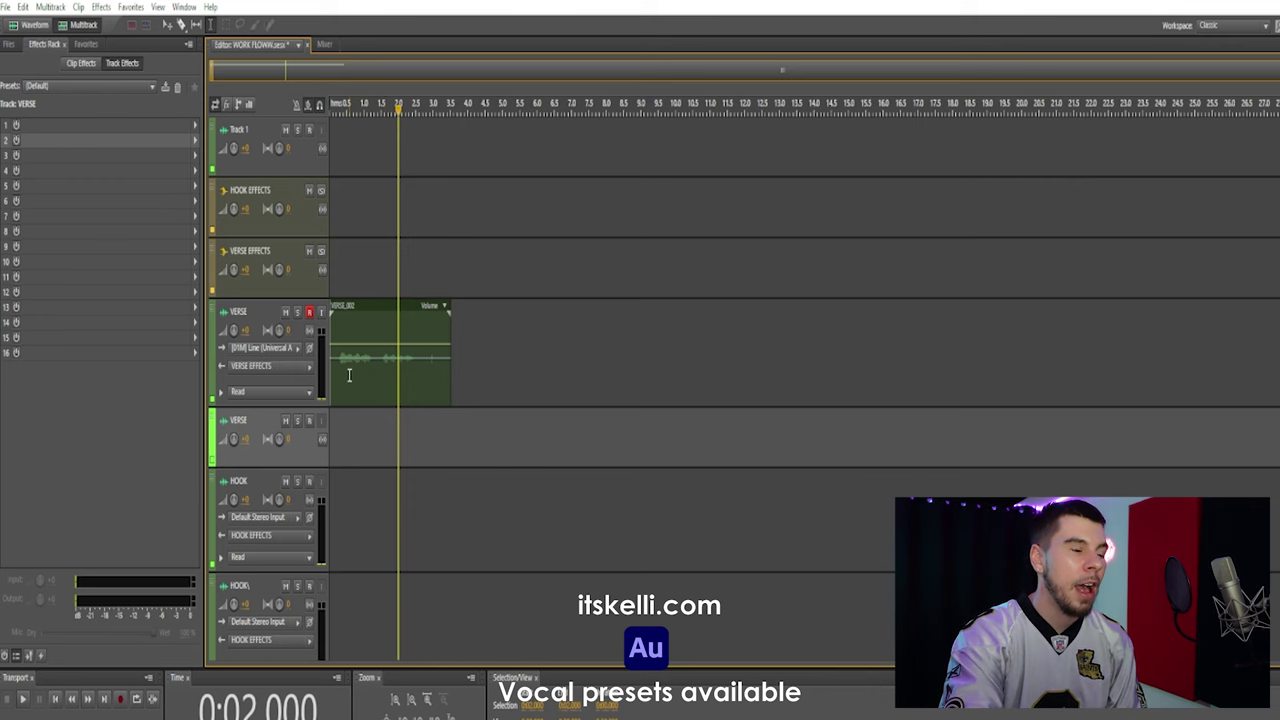
# Step: Apply Dynamics Processing's Cardboard Kick Drum preset to VERSE_002's vocal, roughly 0.15–2.75 s
pyautogui.doubleClick(349, 375)
pyautogui.moveTo(260, 360); pyautogui.dragTo(1070, 360)
pyautogui.click(101, 7)
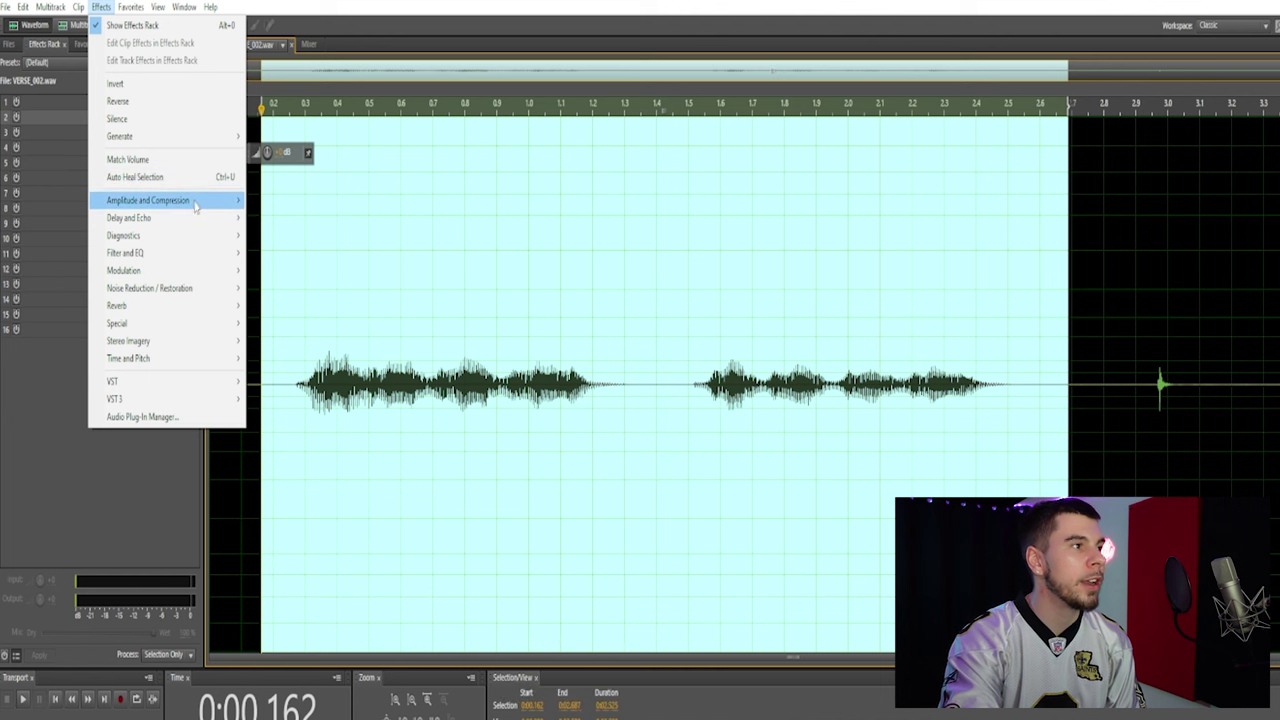
pyautogui.moveTo(197, 205)
pyautogui.click(310, 260)
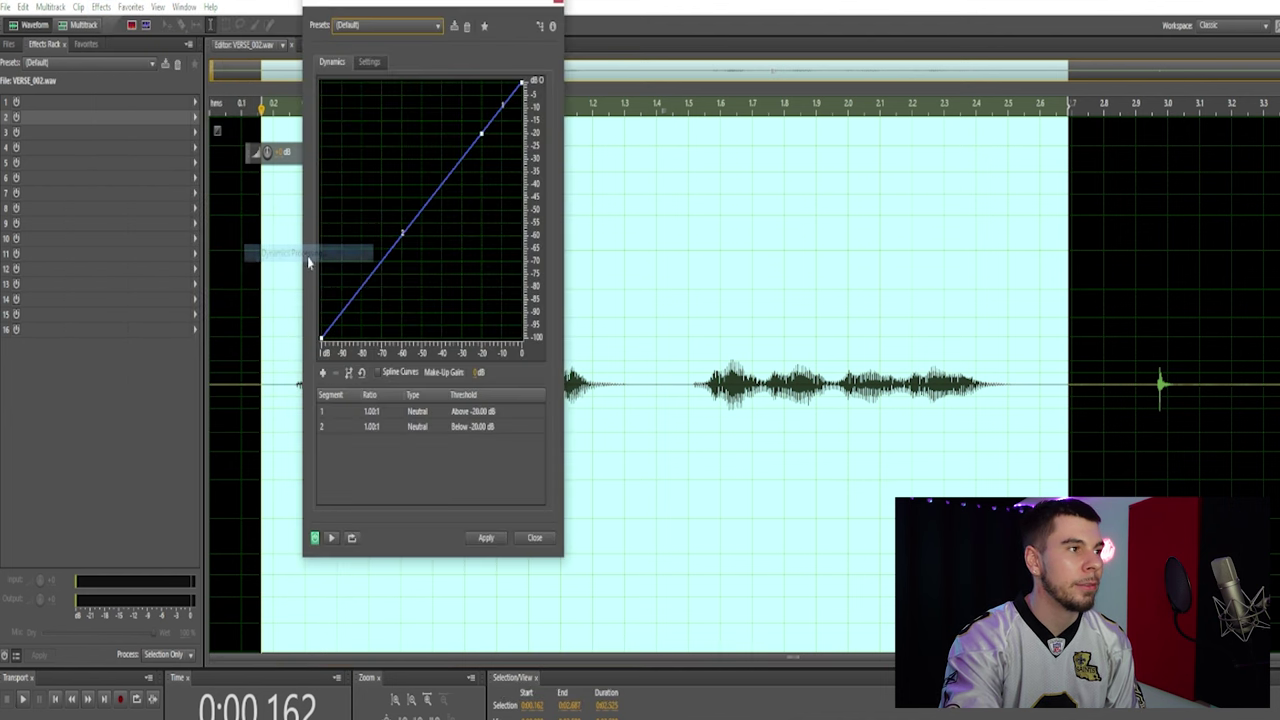
pyautogui.click(382, 25)
pyautogui.click(385, 101)
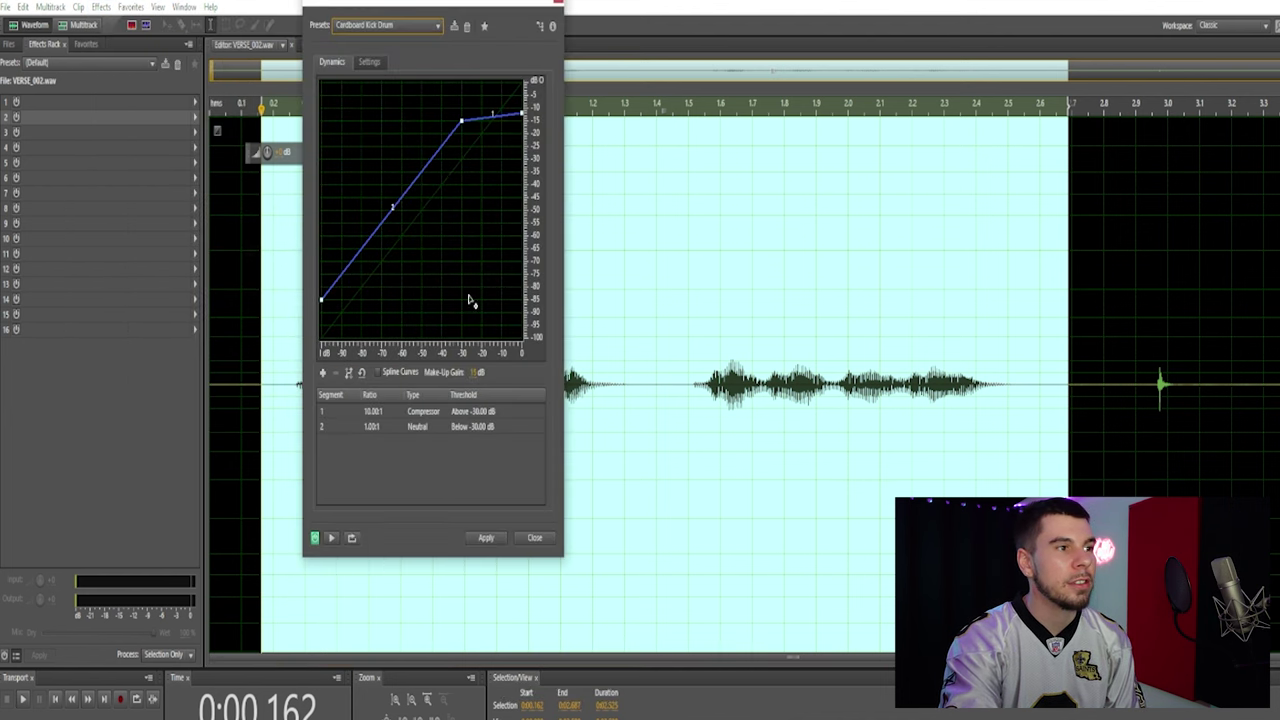
pyautogui.click(486, 537)
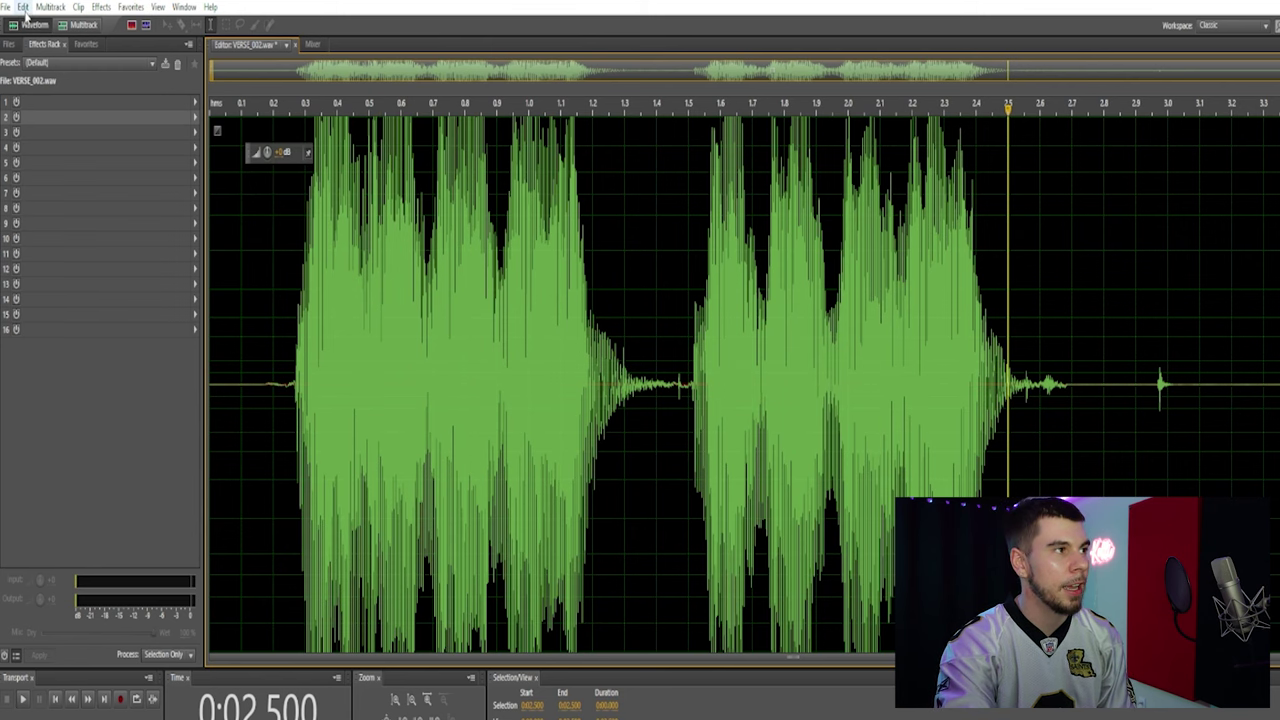
# Step: Switch back to the Multitrack editor and select the second VERSE track and both HOOK tracks
pyautogui.click(22, 7)
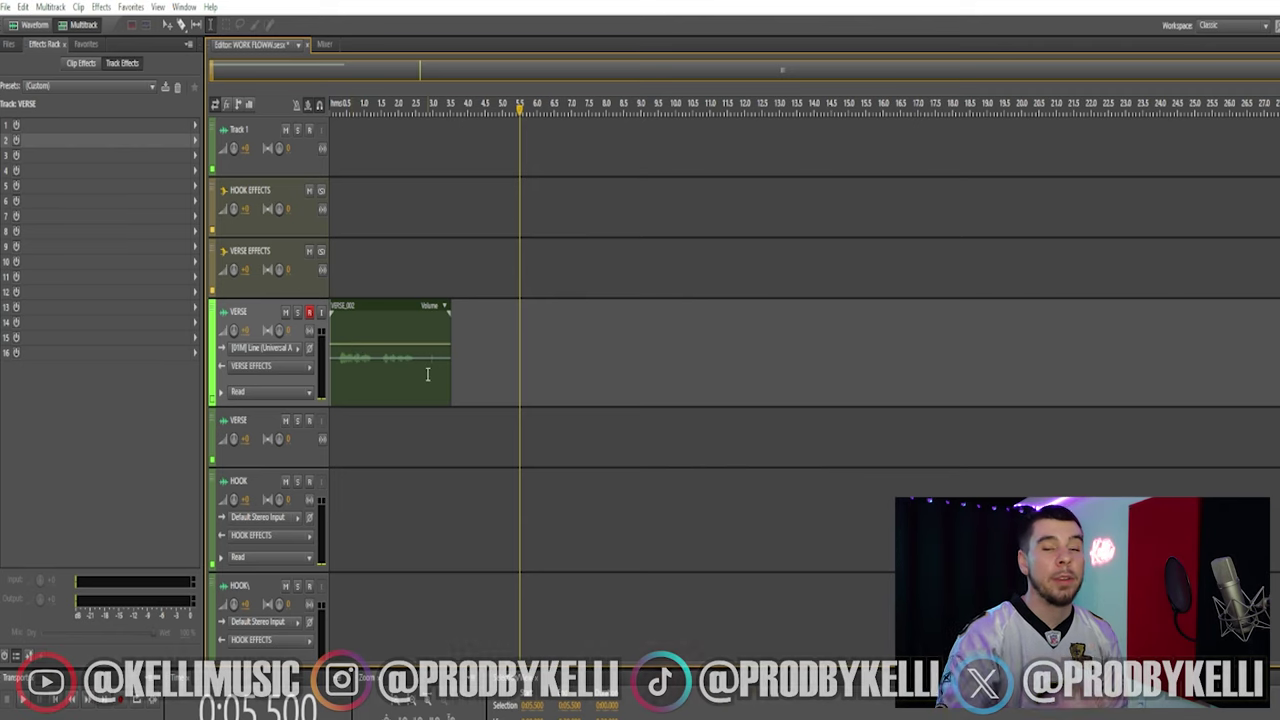
pyautogui.click(494, 440)
pyautogui.click(449, 520)
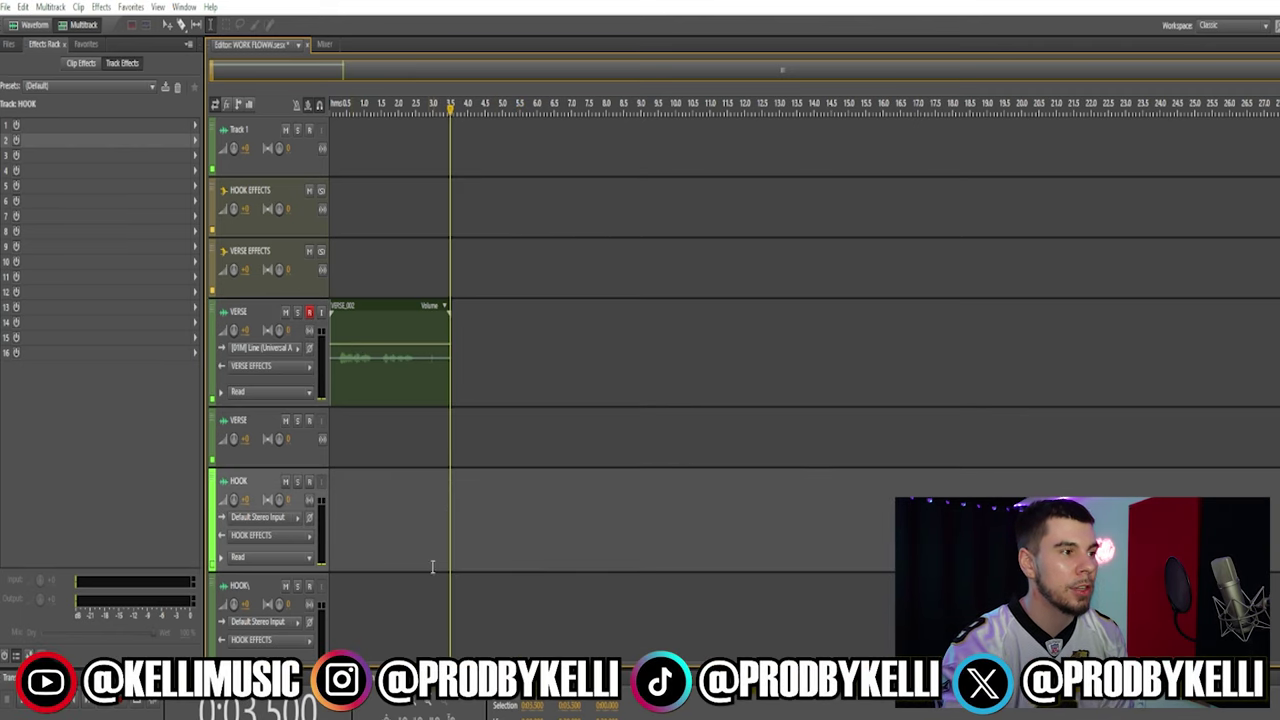
pyautogui.click(430, 605)
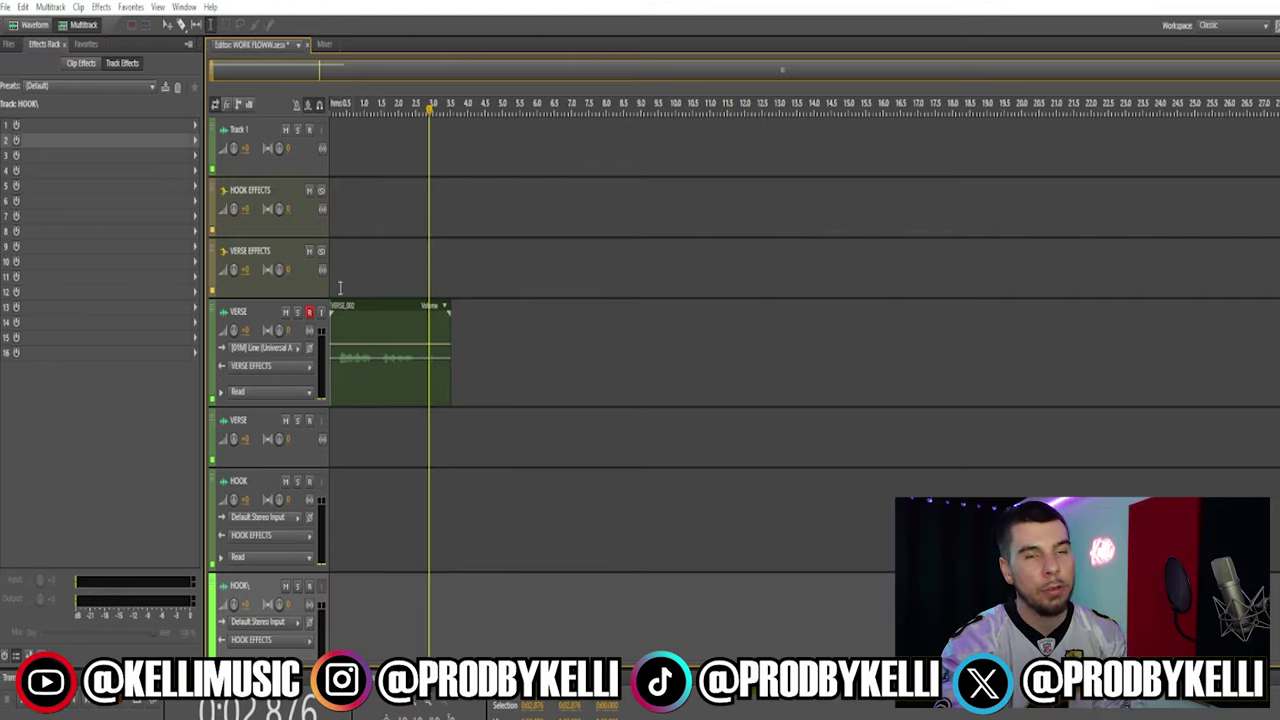